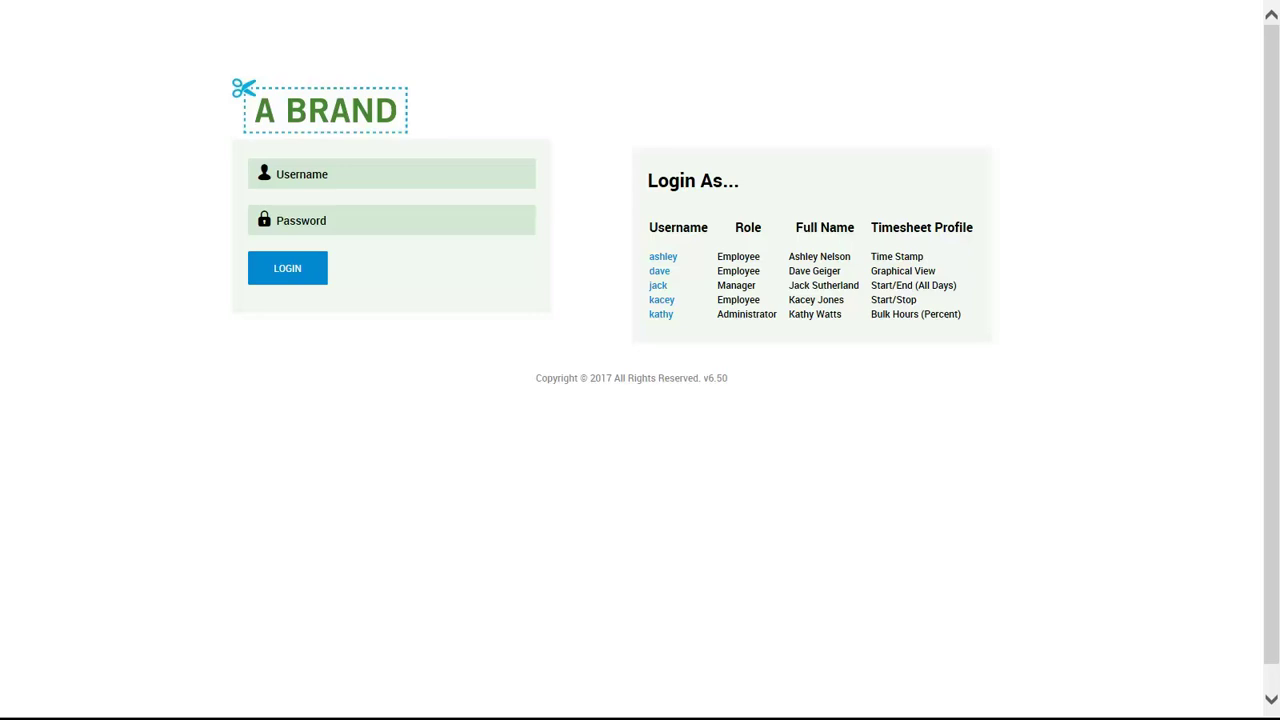
Fill the Username field with the administrator account from the Login As list.
click(664, 316)
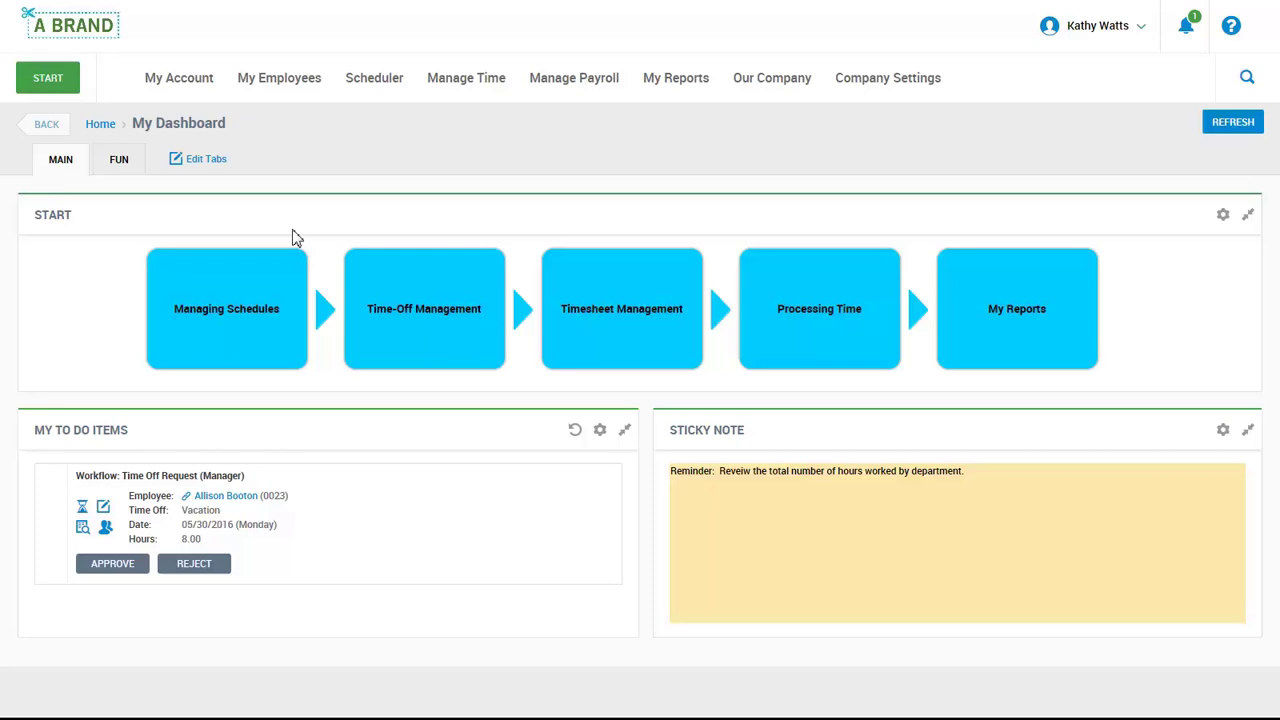
Open Schedules from the dashboard's Managing Schedules tile.
mouse_move(304, 268)
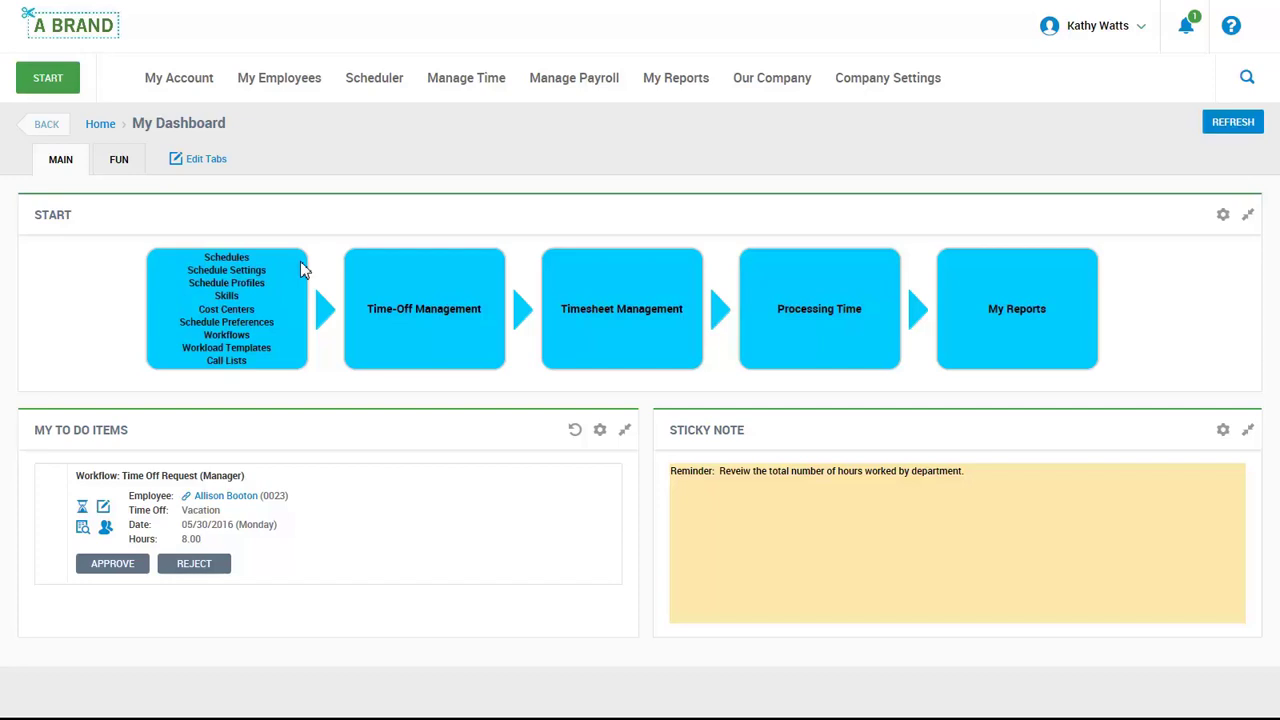
click(234, 259)
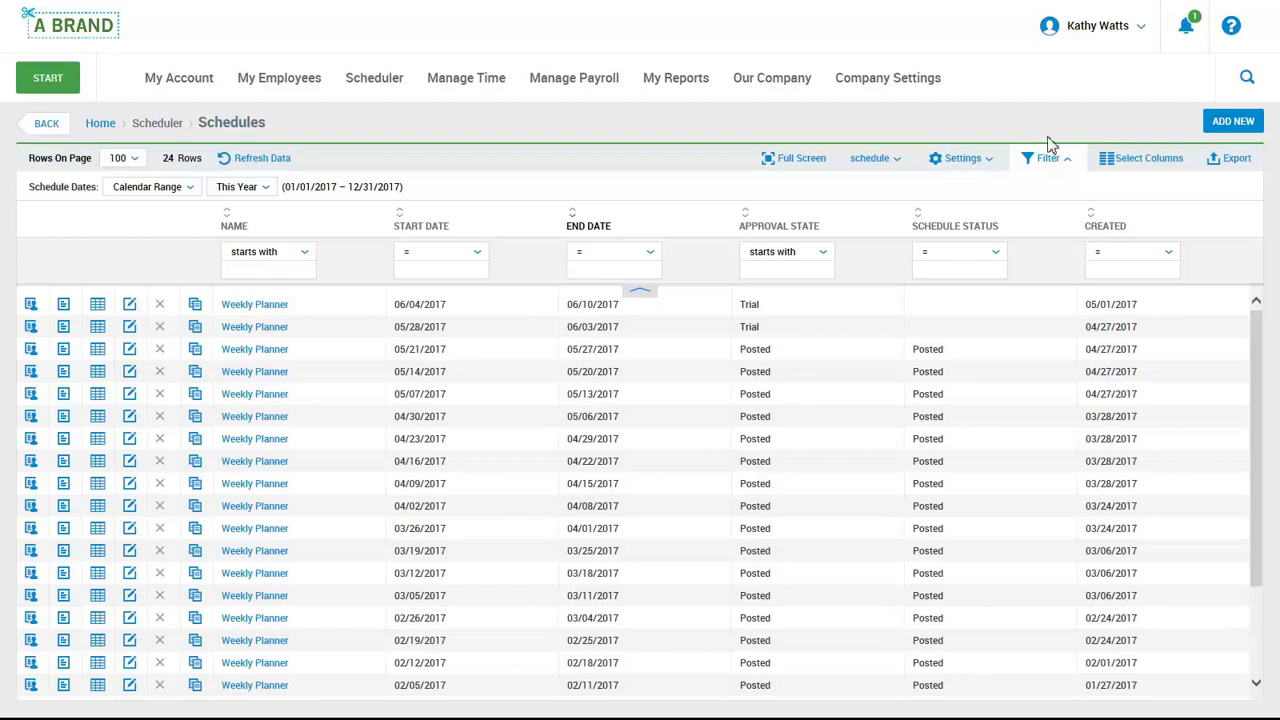
Add and save a Weekly Planner schedule starting June 11, 2017.
click(1213, 122)
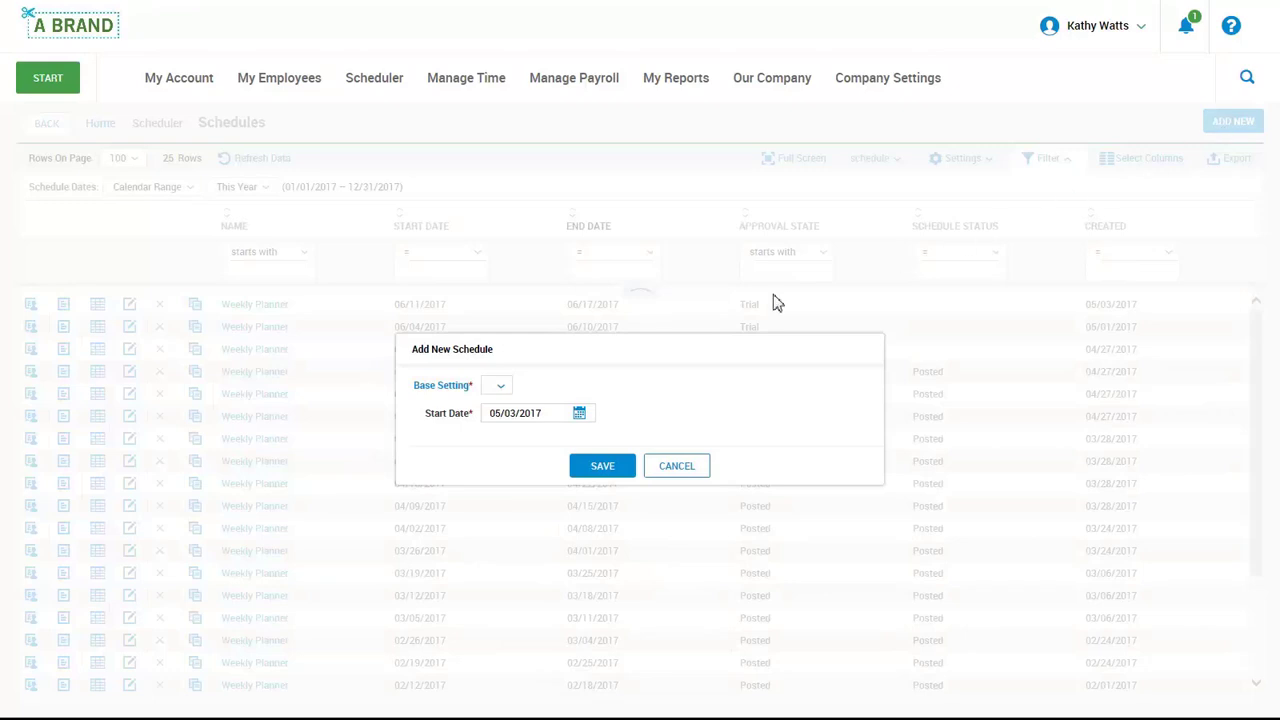
click(500, 390)
click(535, 452)
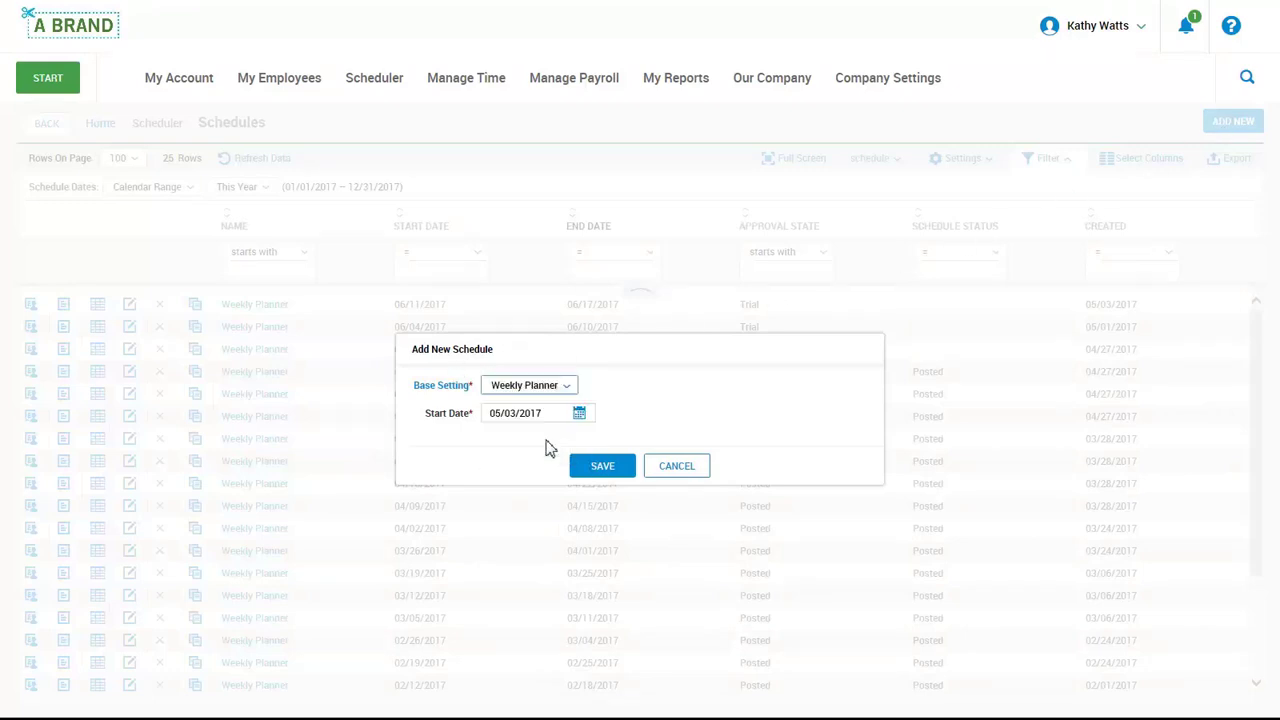
click(579, 414)
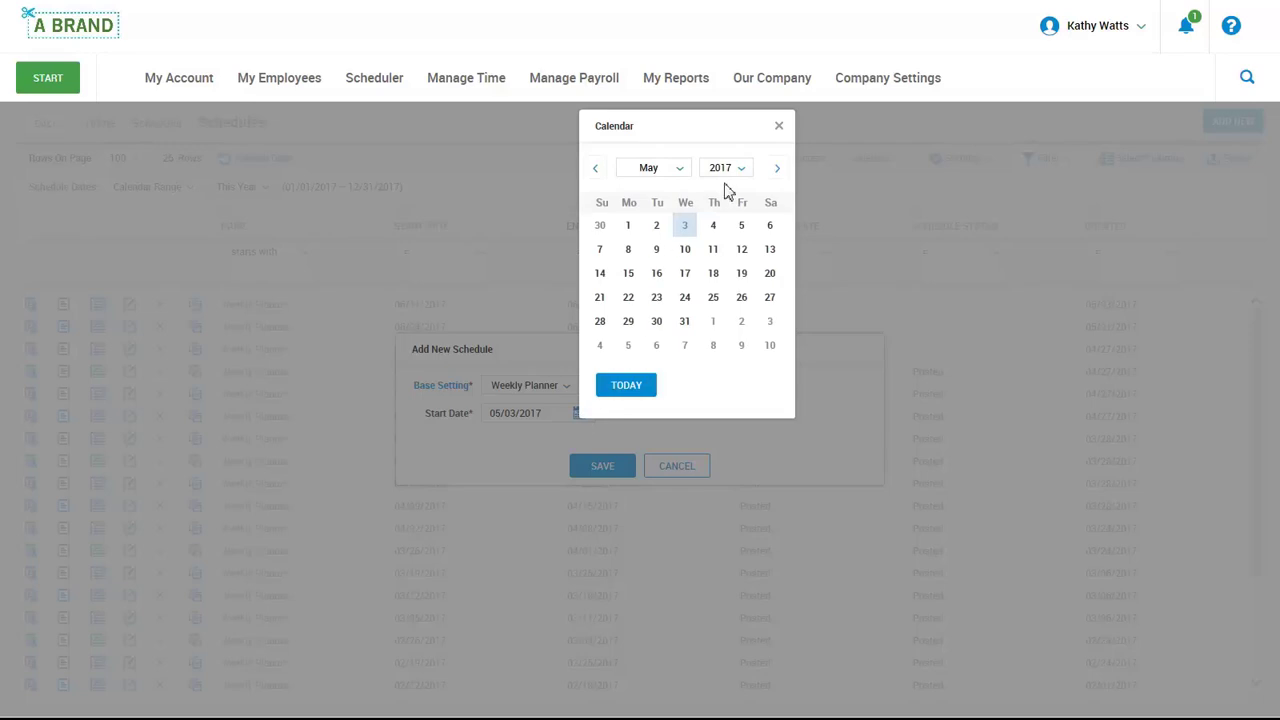
click(779, 172)
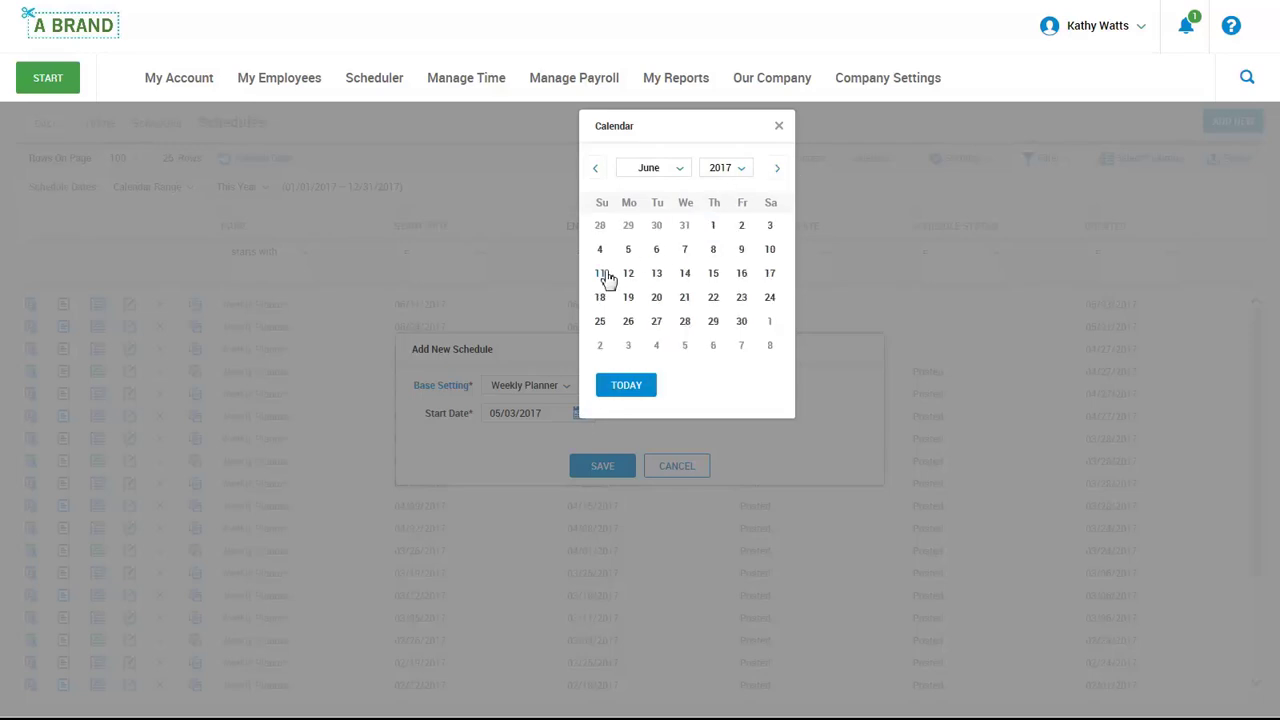
click(603, 275)
click(598, 463)
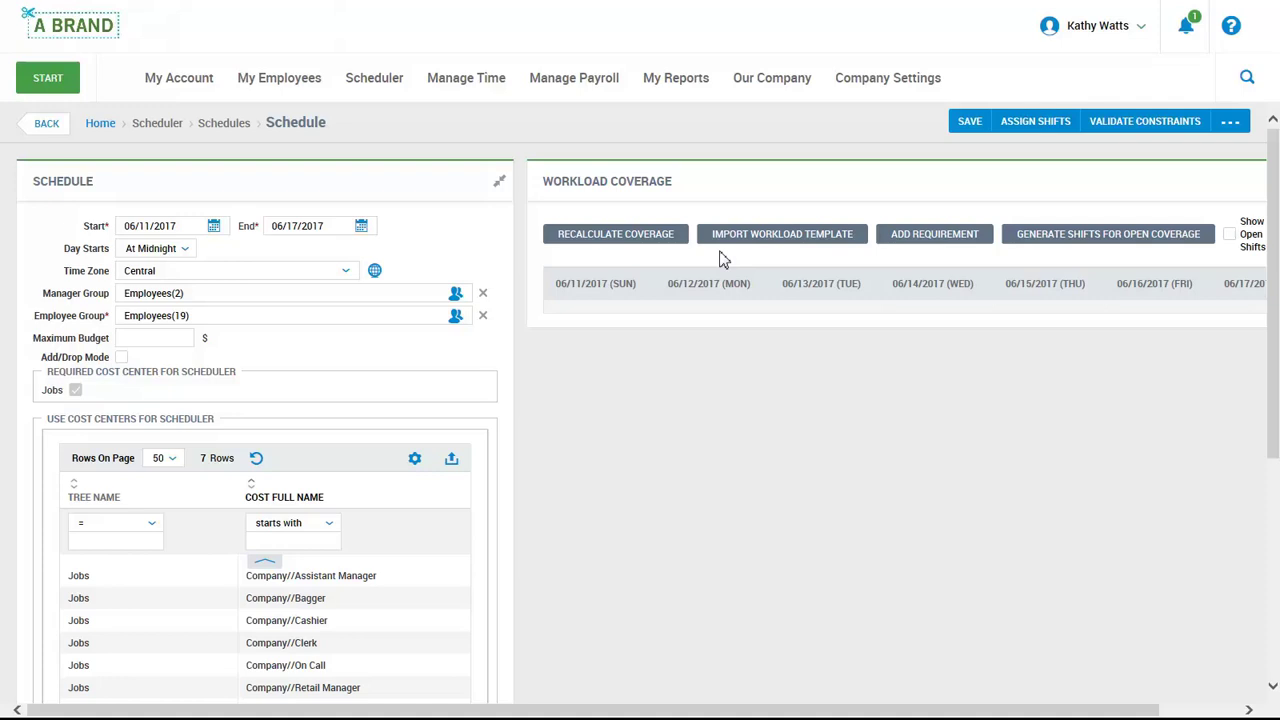
Import the Grocery Store Schedule workload template into the schedule.
click(723, 240)
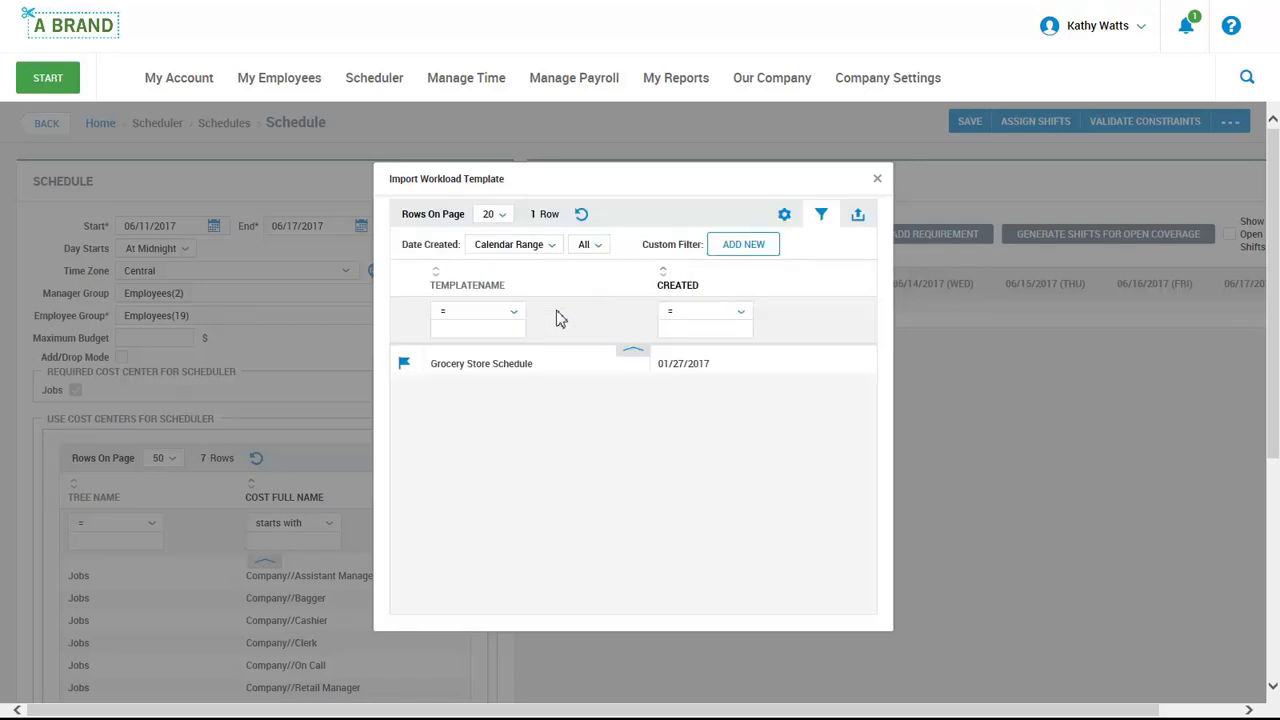
click(405, 366)
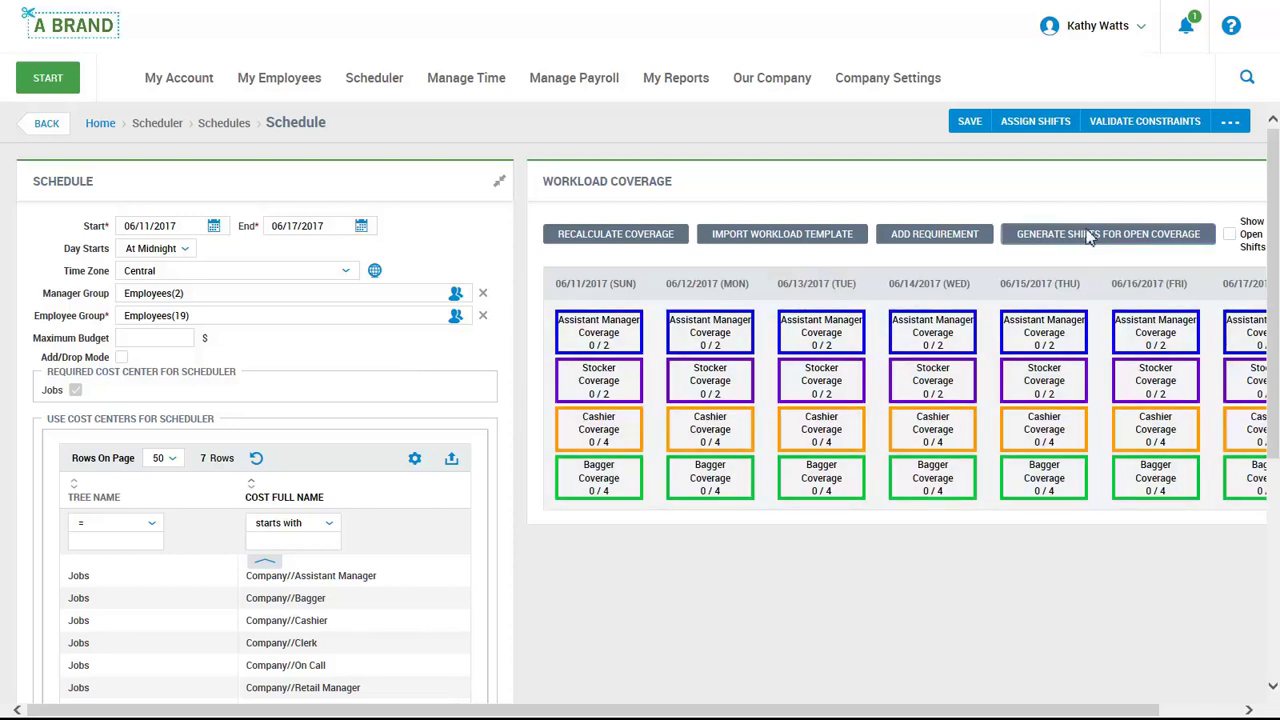
Generate open shifts from the uncovered workload, confirm replacing them, and auto-assign them to employees.
click(1089, 235)
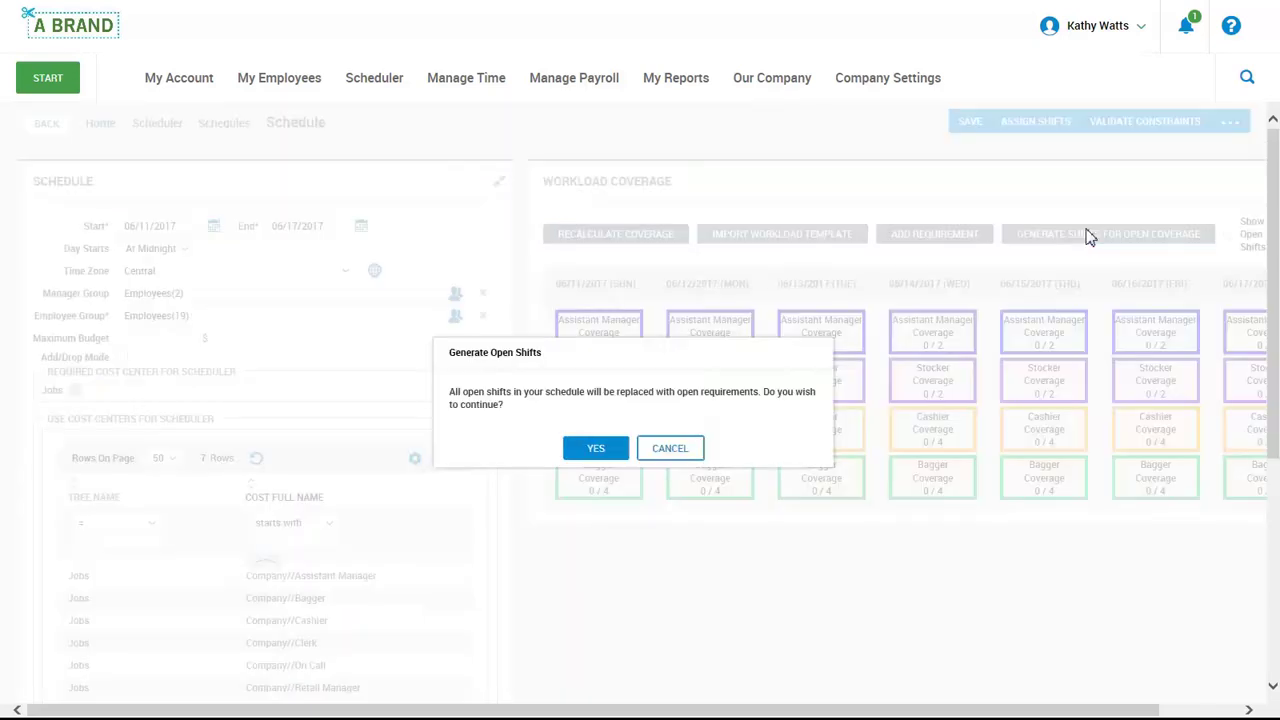
click(597, 449)
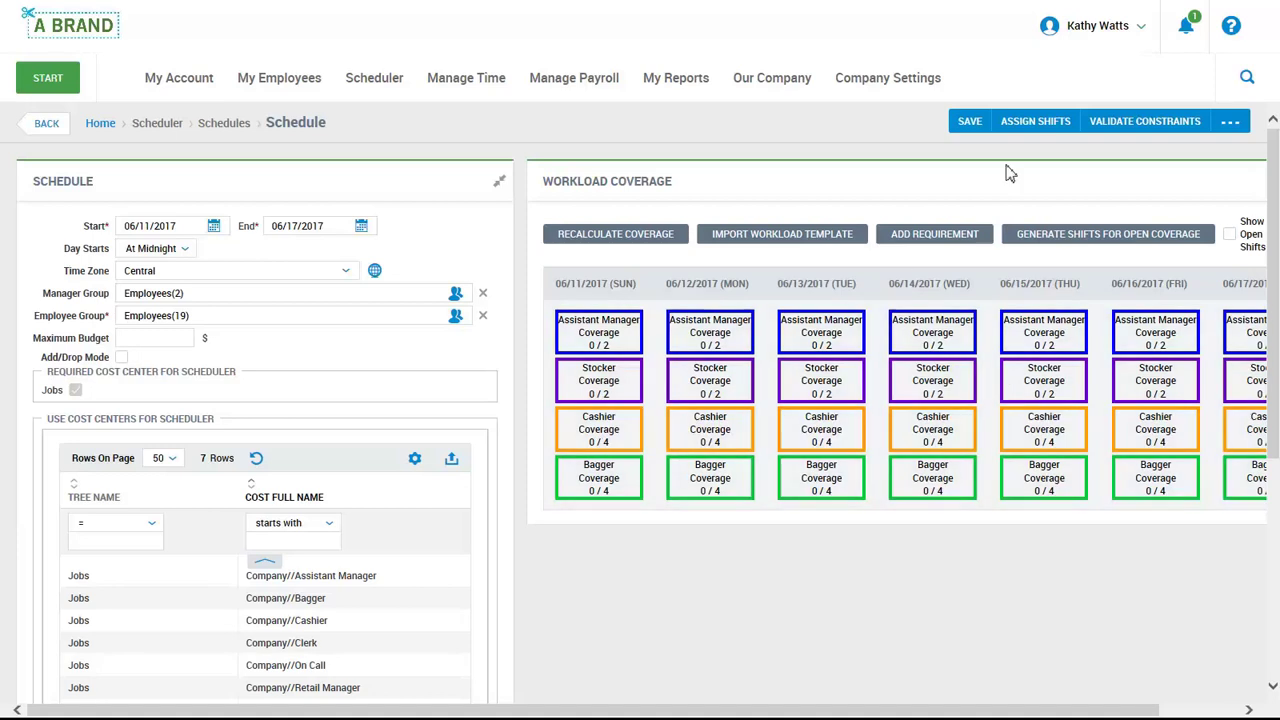
click(1030, 125)
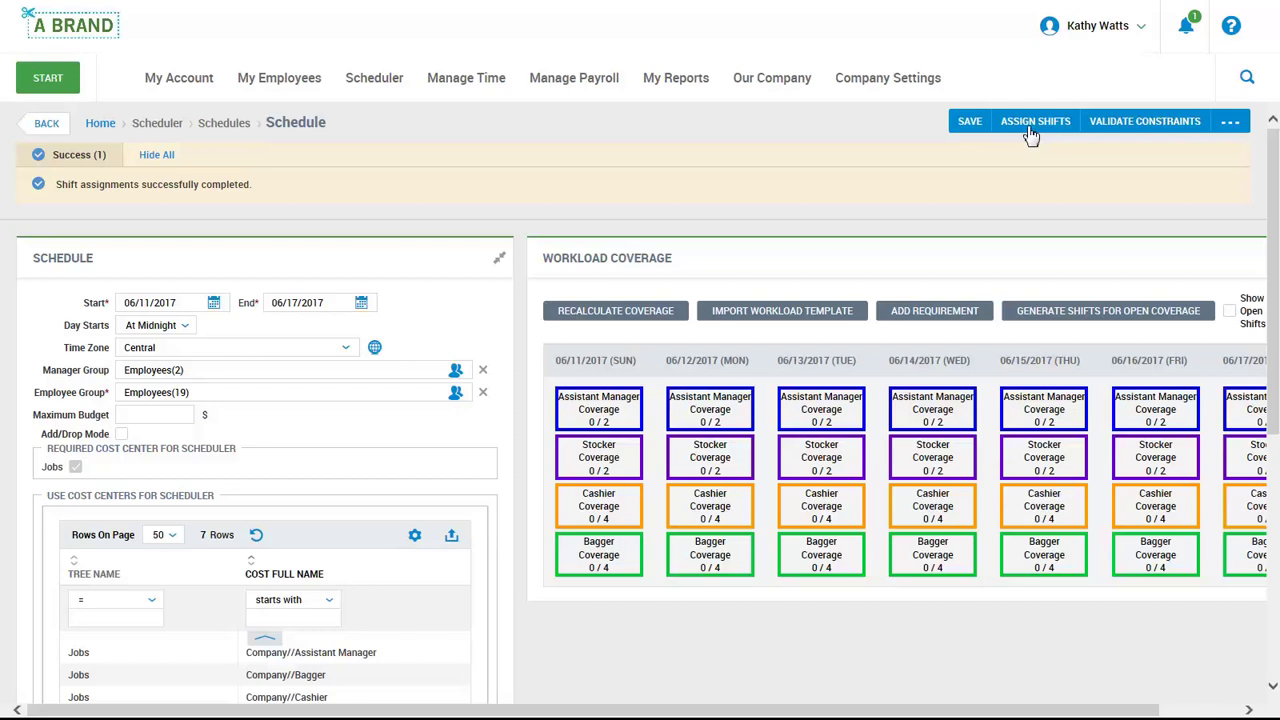
Switch the schedule to the View By Employee timeline.
click(1230, 121)
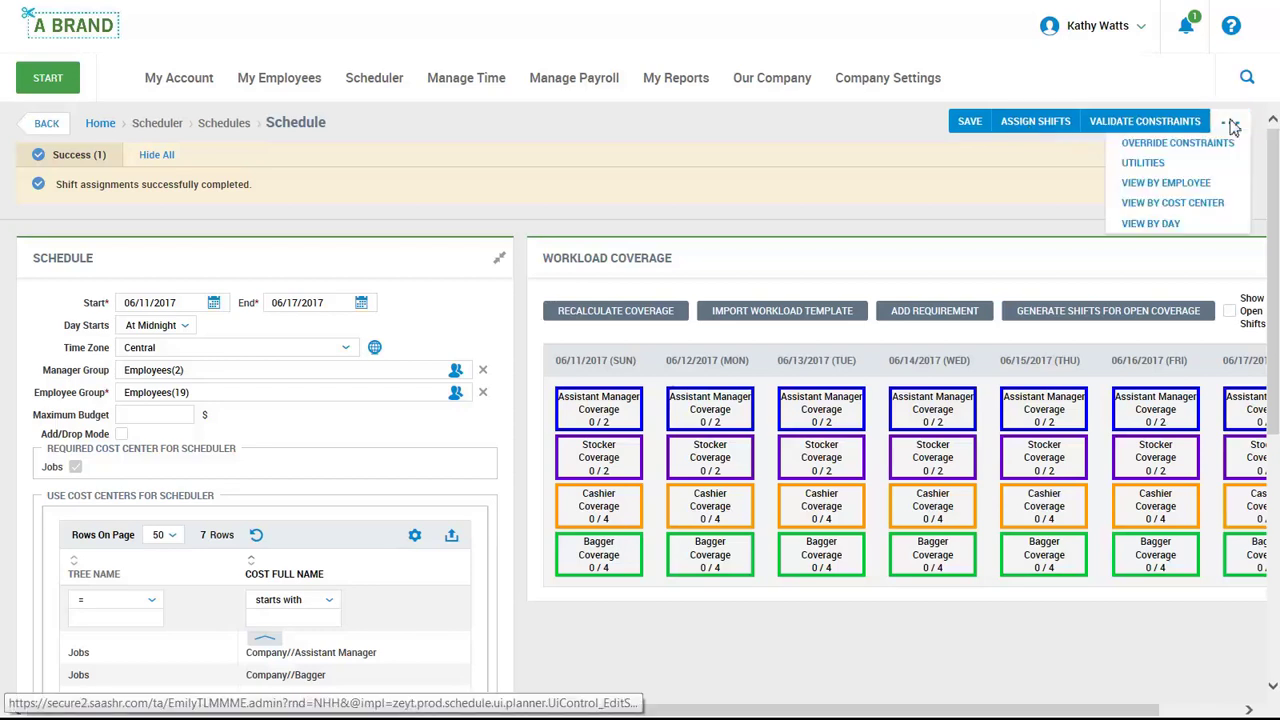
click(1222, 185)
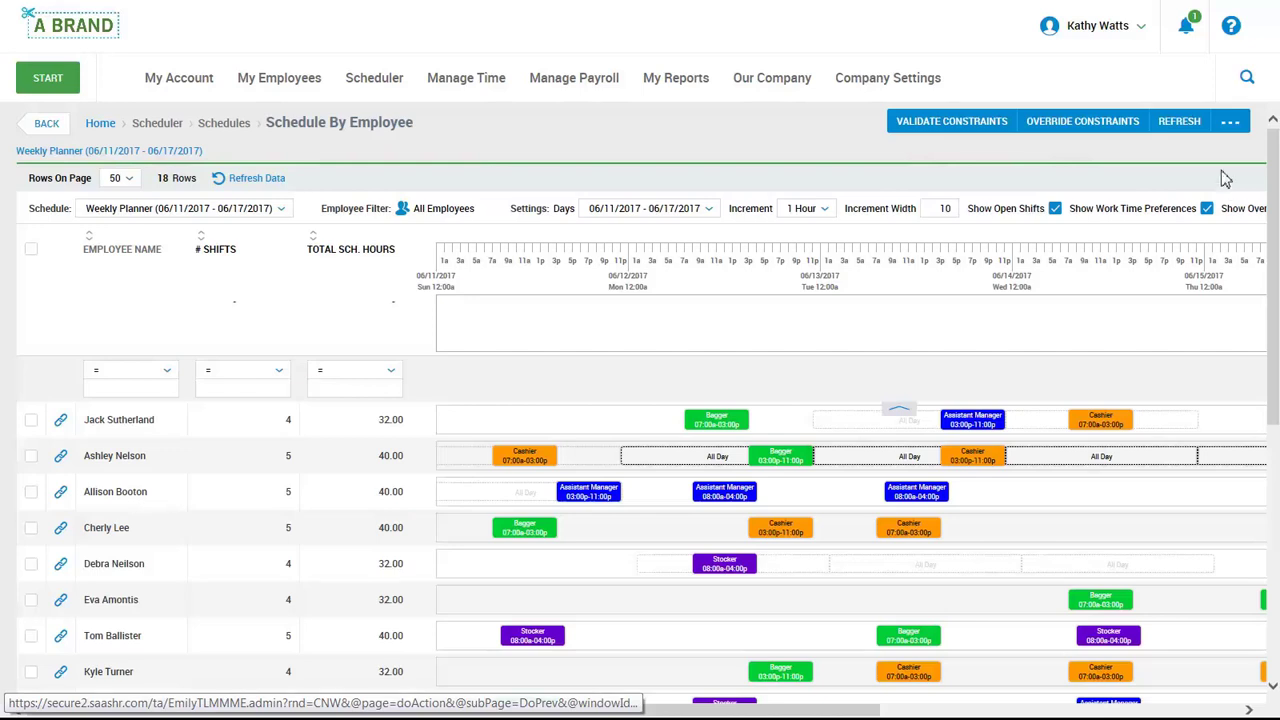
click(1230, 121)
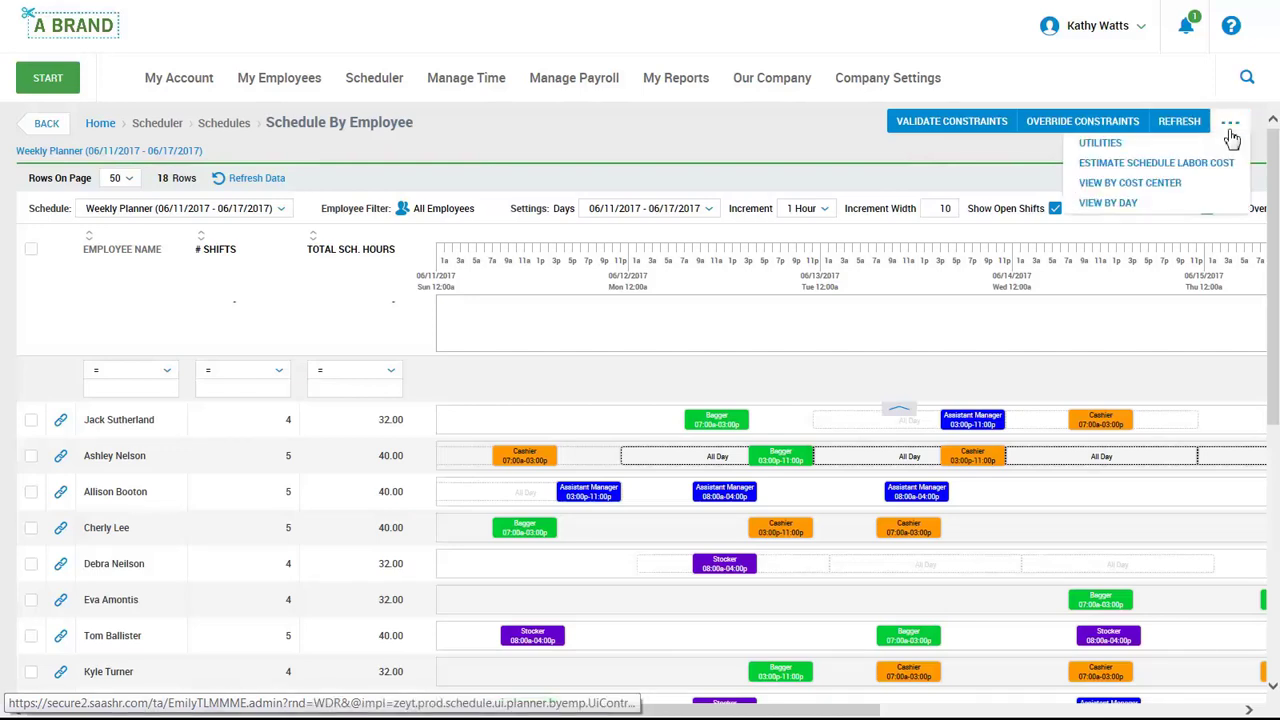
Switch the schedule to the View By Cost Center layout.
click(1180, 184)
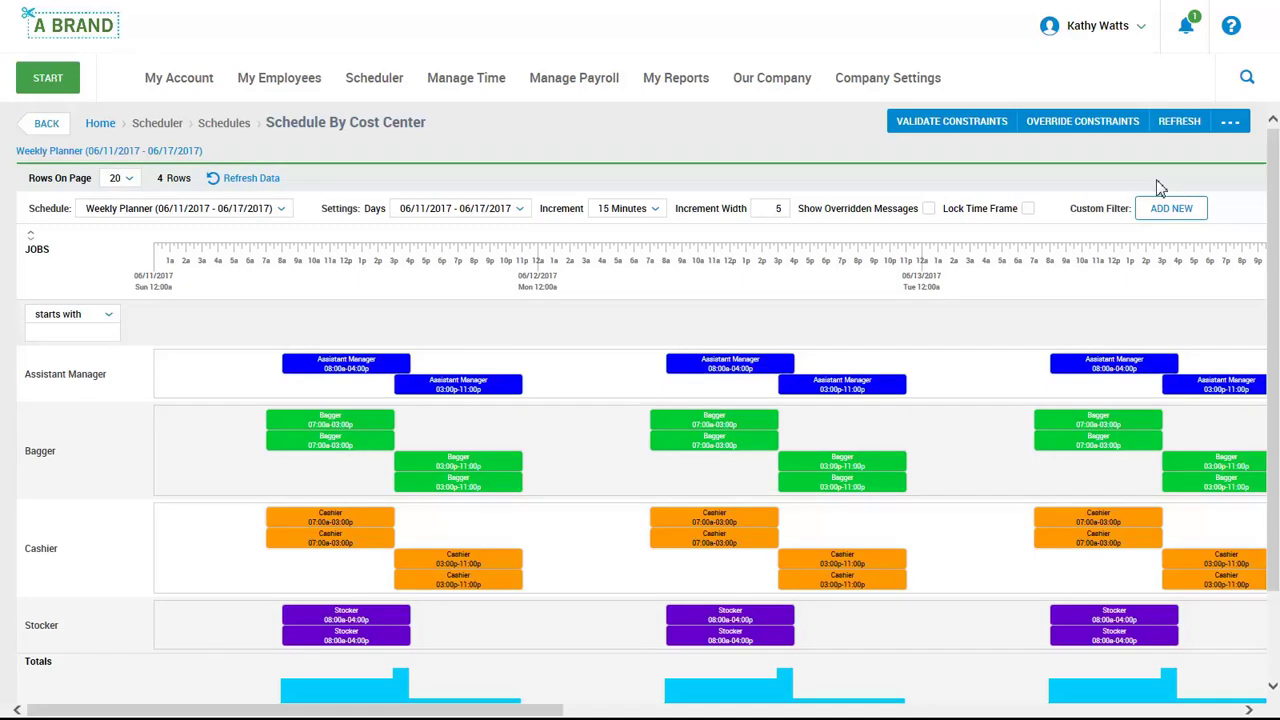
click(1230, 121)
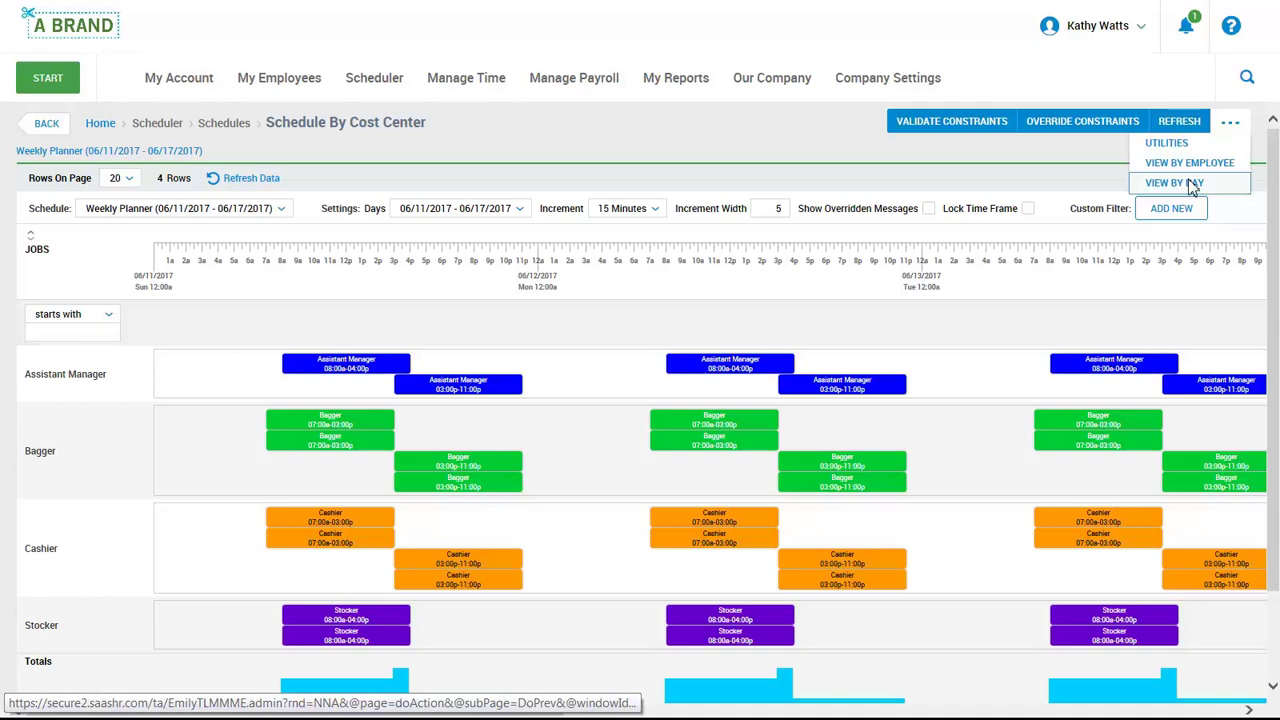
Show the schedule by day with rows collapsed into colour-coded cost center groups.
click(1190, 183)
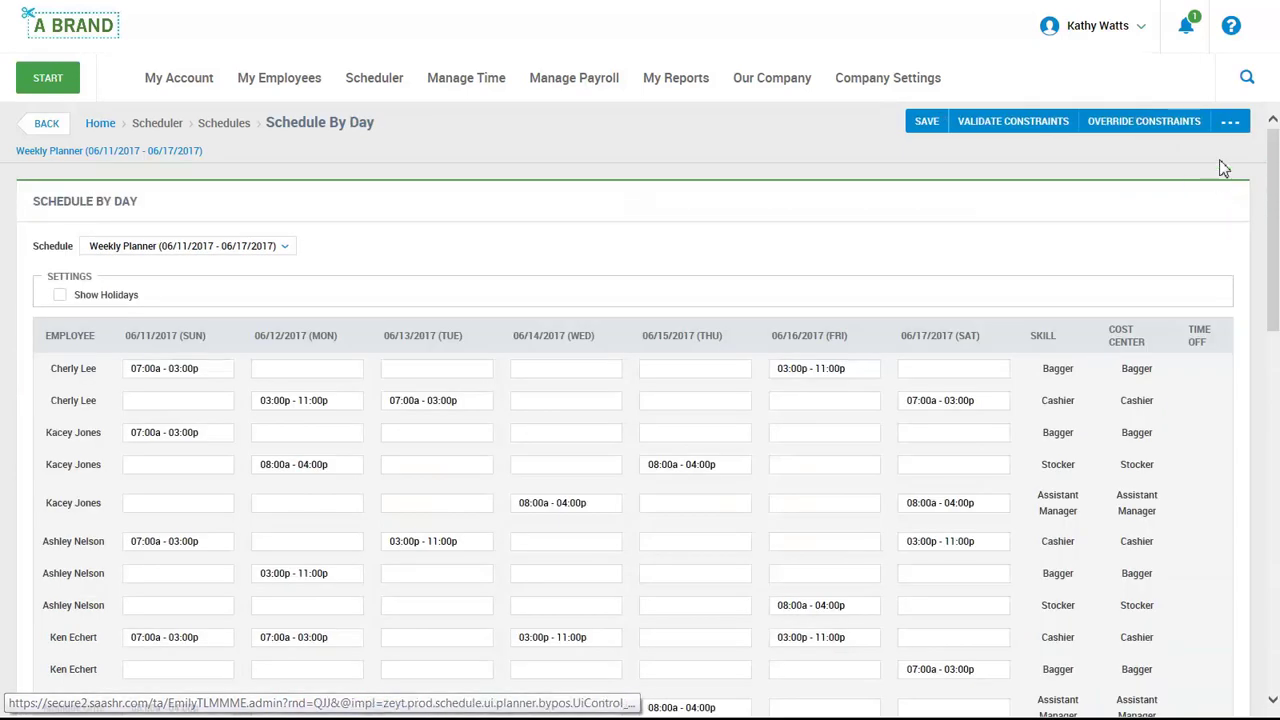
click(1230, 122)
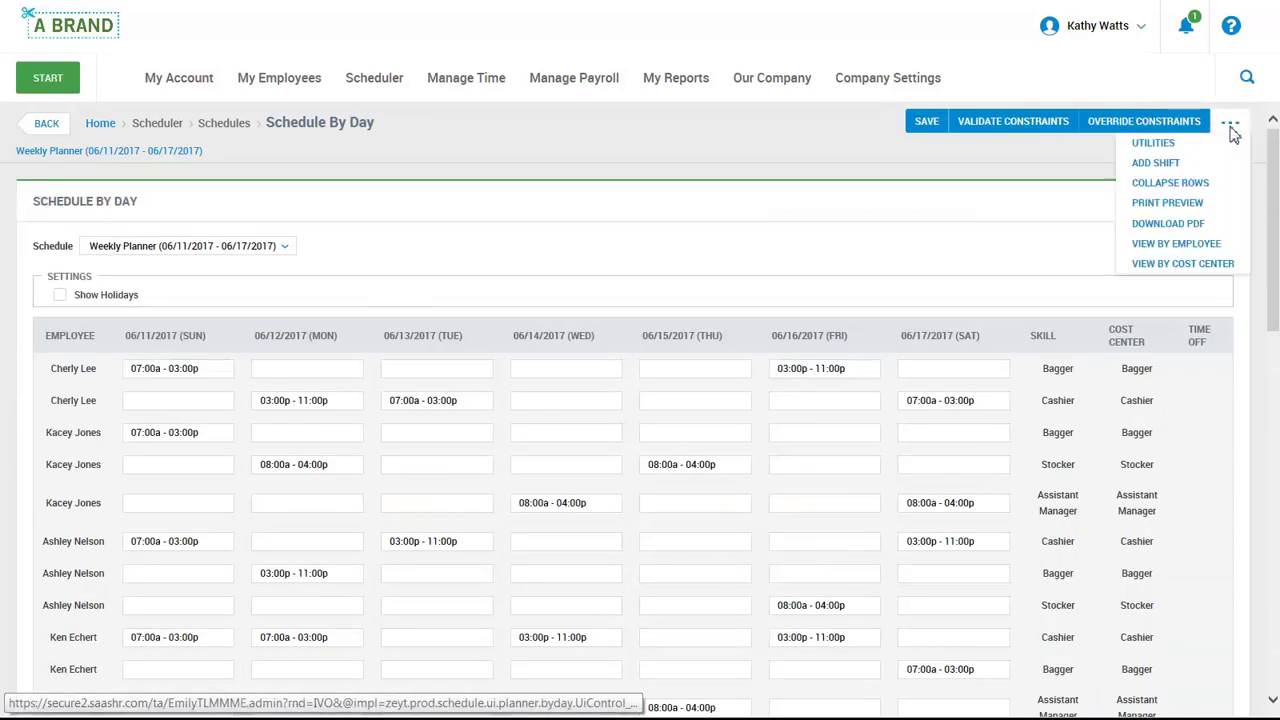
click(1211, 184)
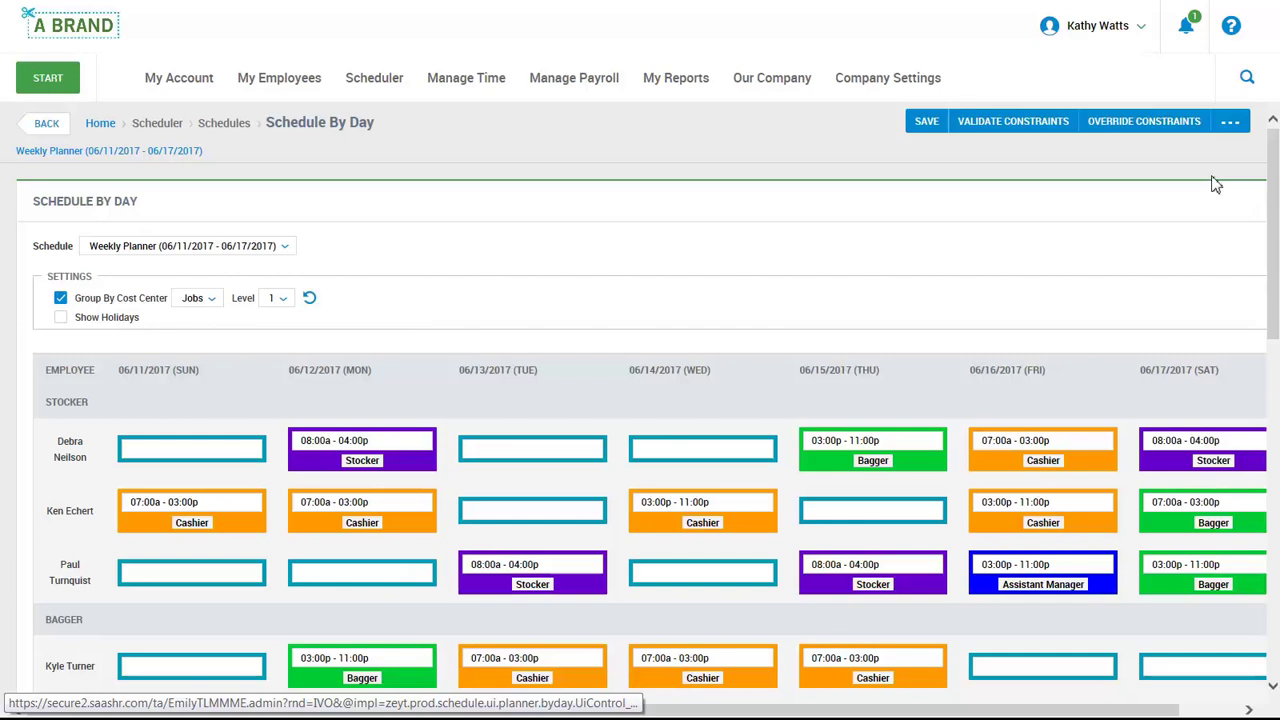
Check the schedule's print preview, then return to the day view.
click(1231, 121)
click(1168, 202)
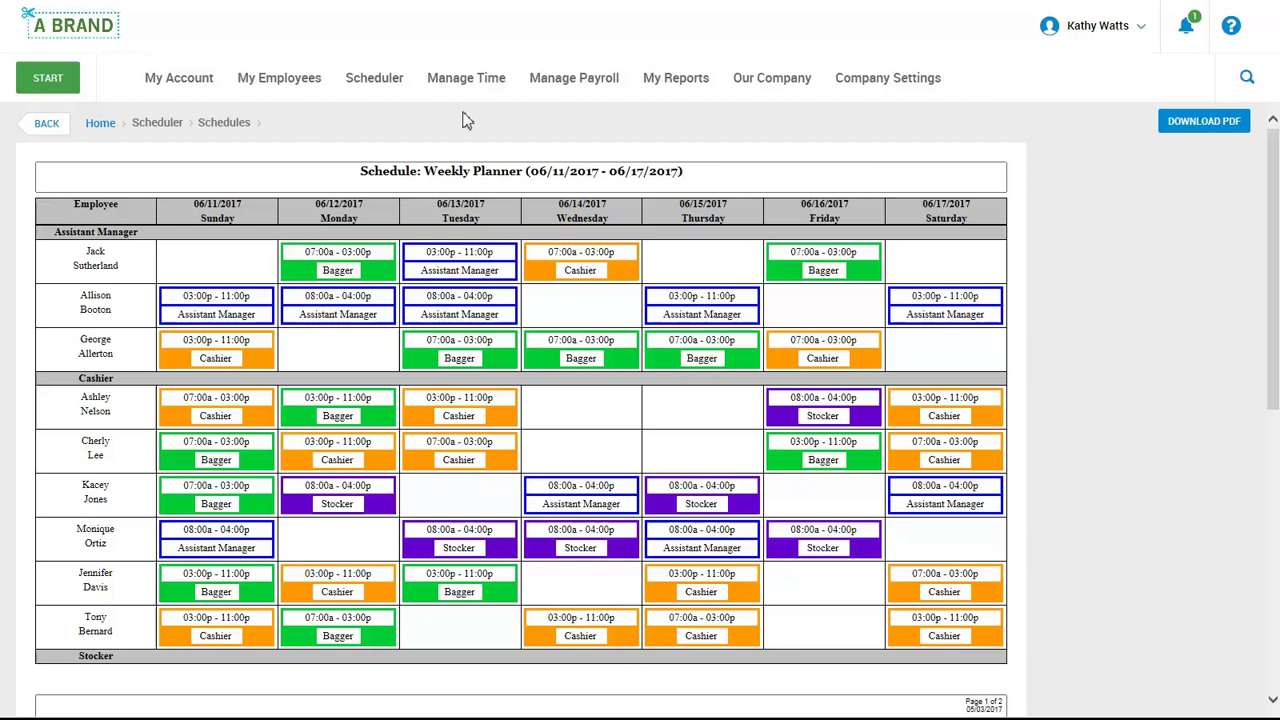
click(30, 128)
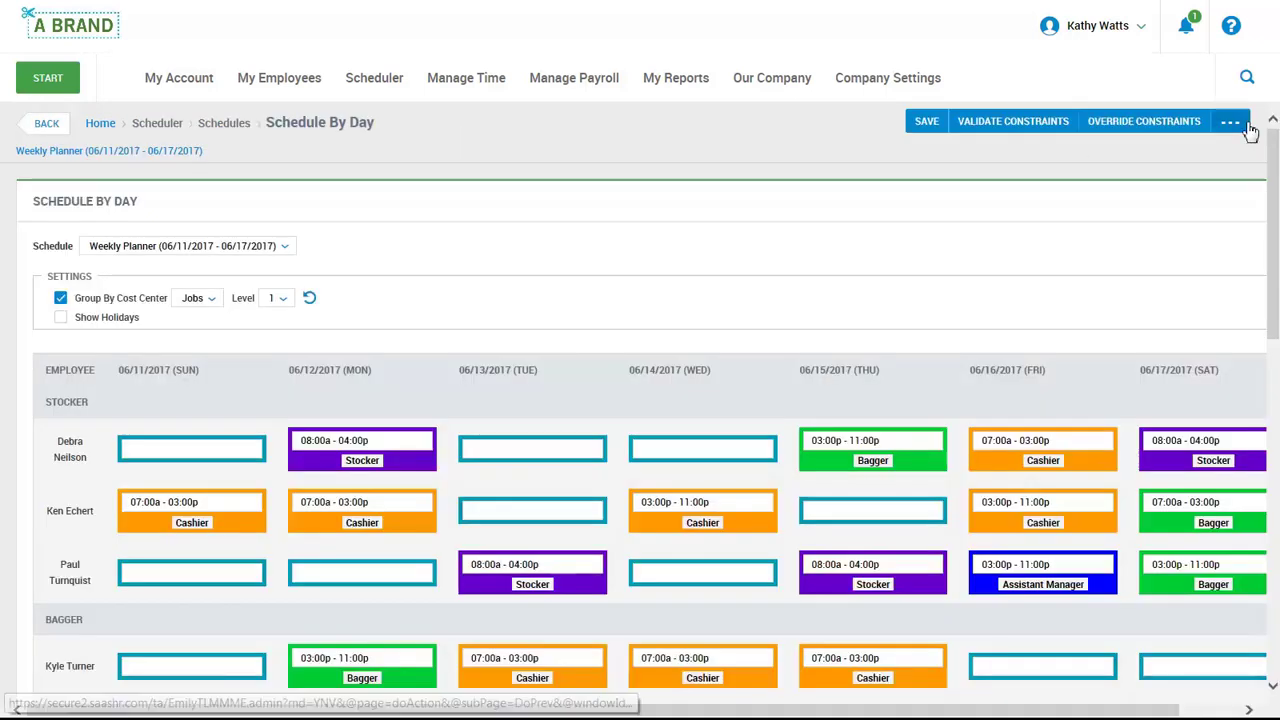
click(1232, 122)
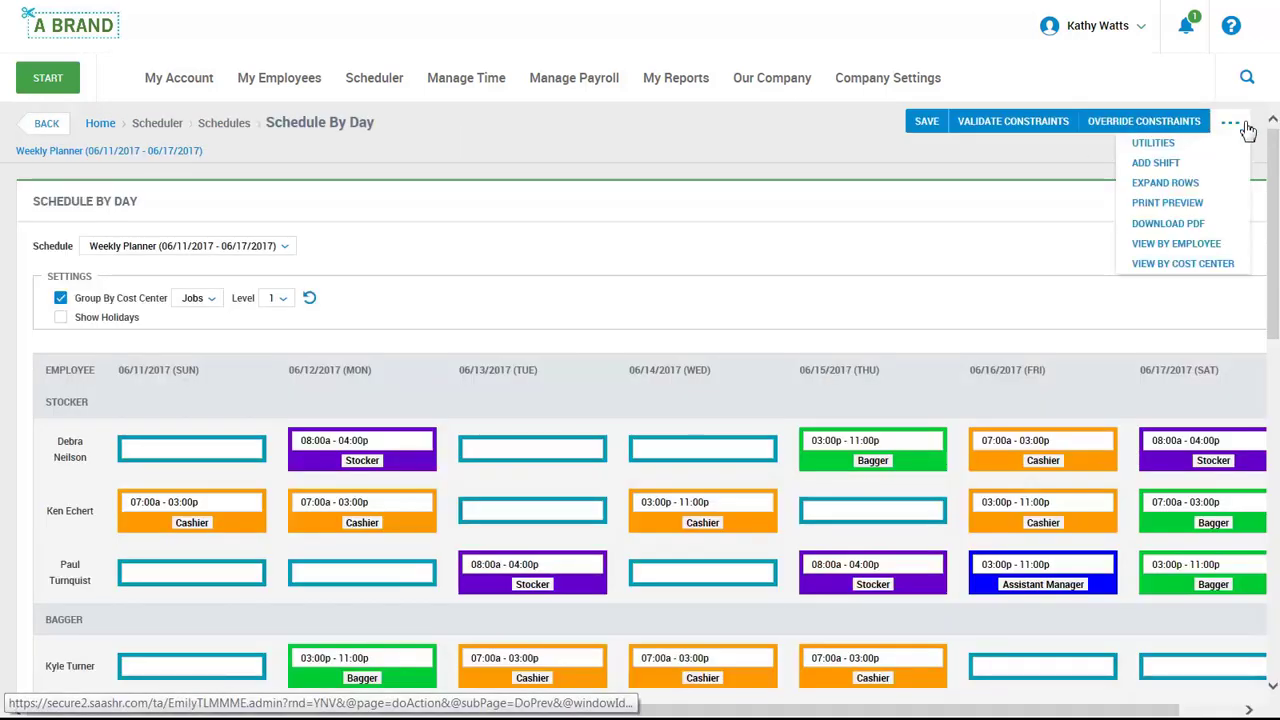
In the full-screen View By Employee timeline, start a new shift at 06/14/2017 10:00a.
click(1244, 246)
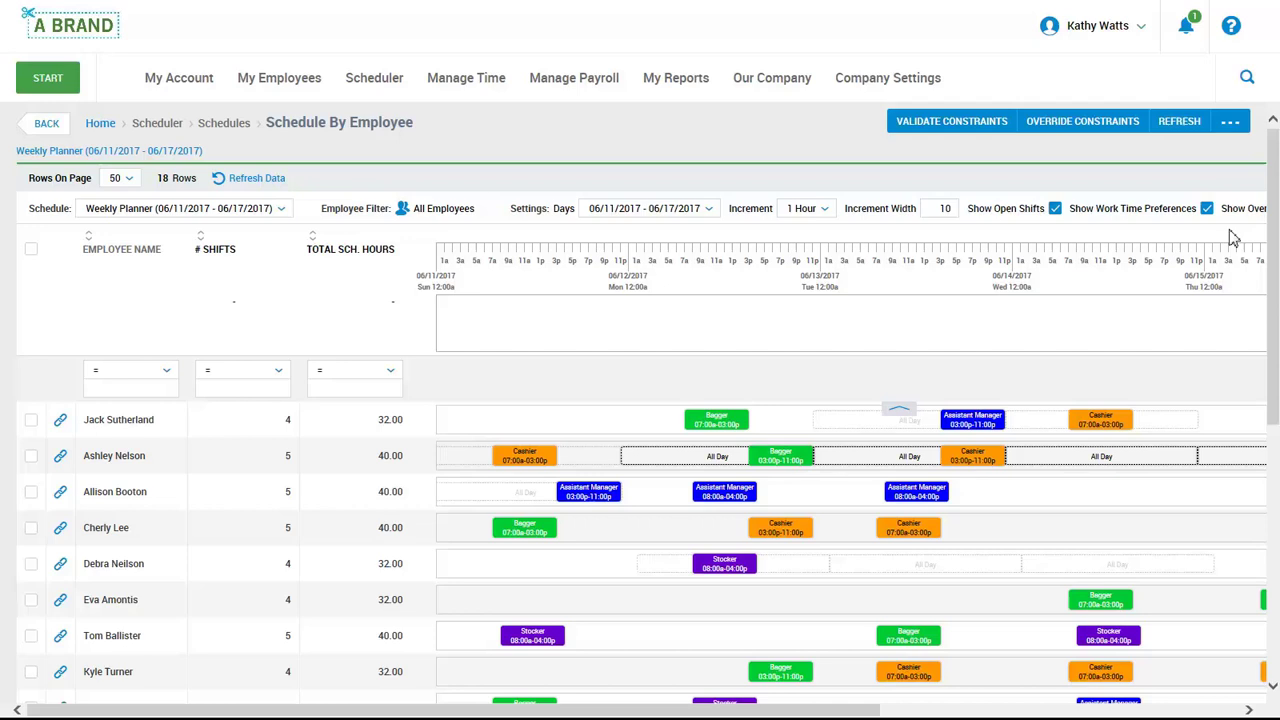
drag(872, 711, 1046, 712)
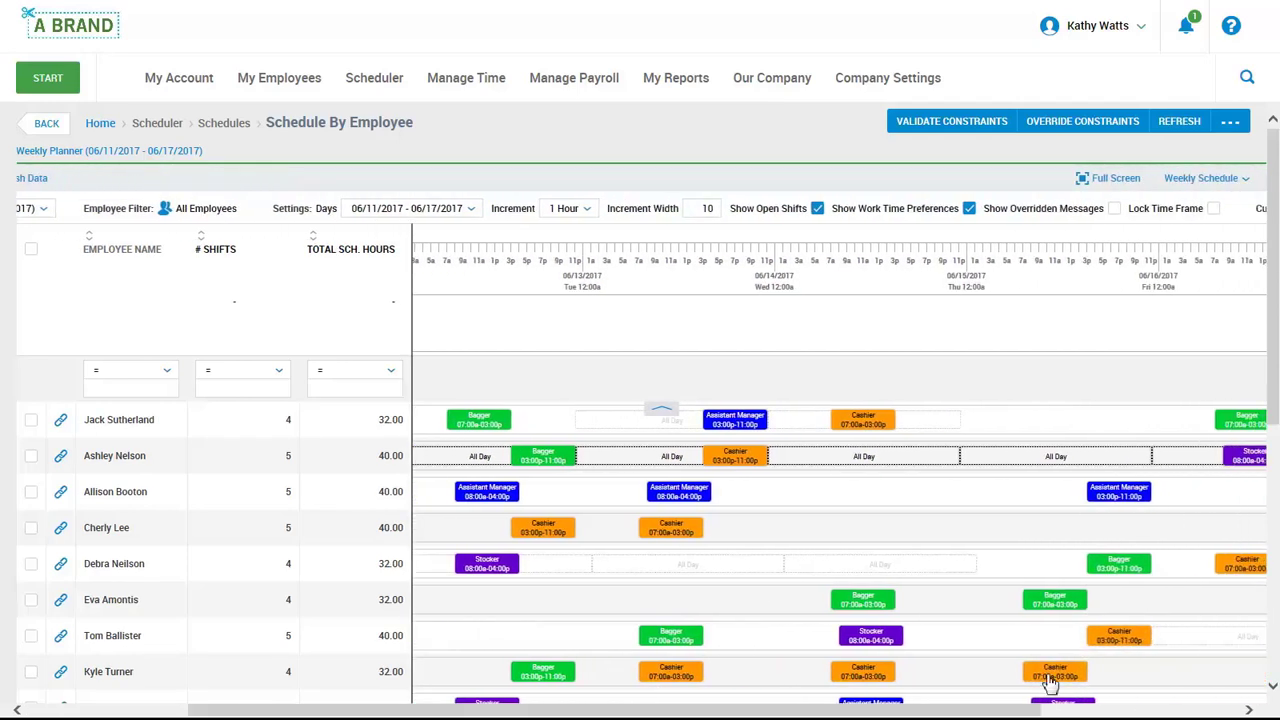
click(1110, 182)
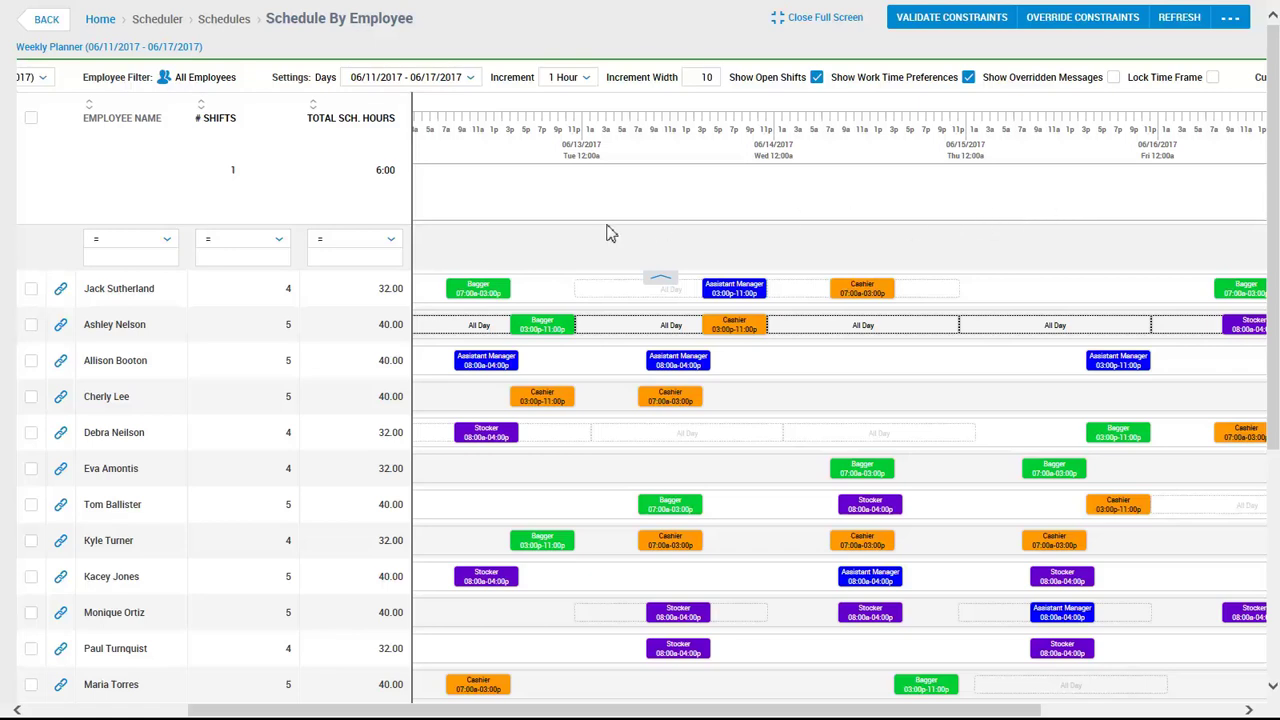
double_click(862, 204)
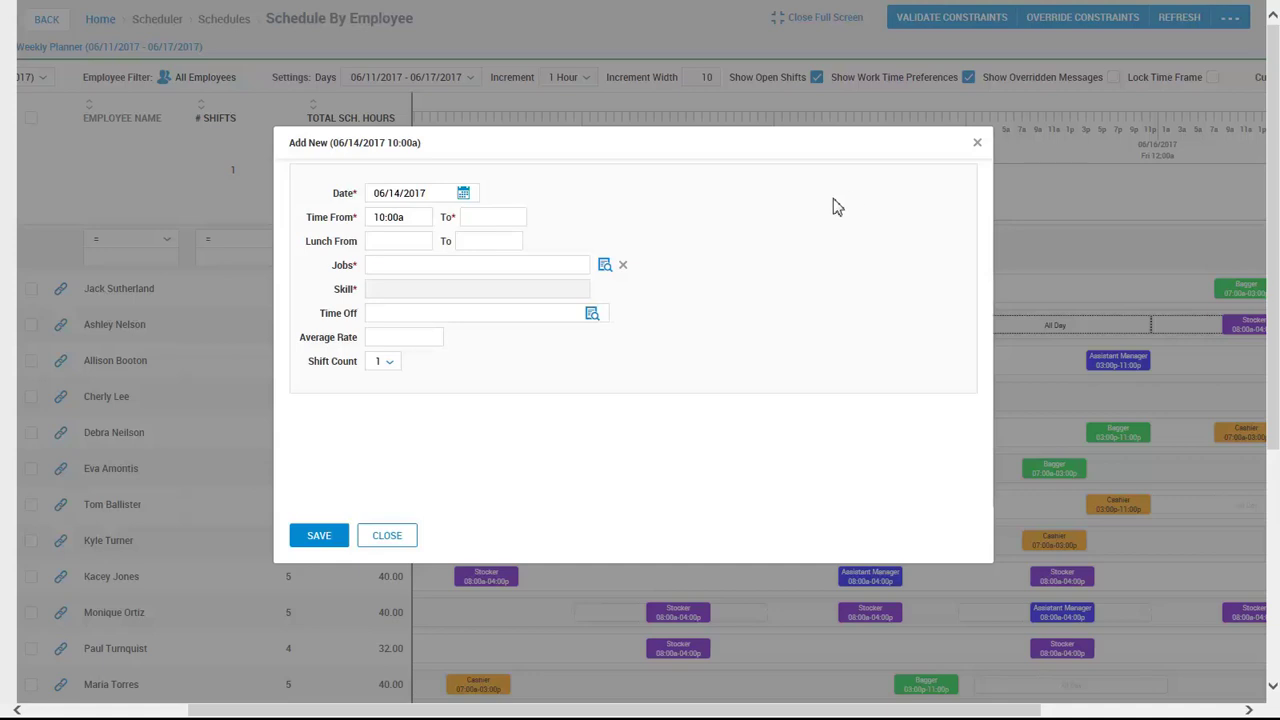
Set the shift to end at 5p with Cashier as job and skill, and save it.
click(505, 217)
text(5p)
click(604, 265)
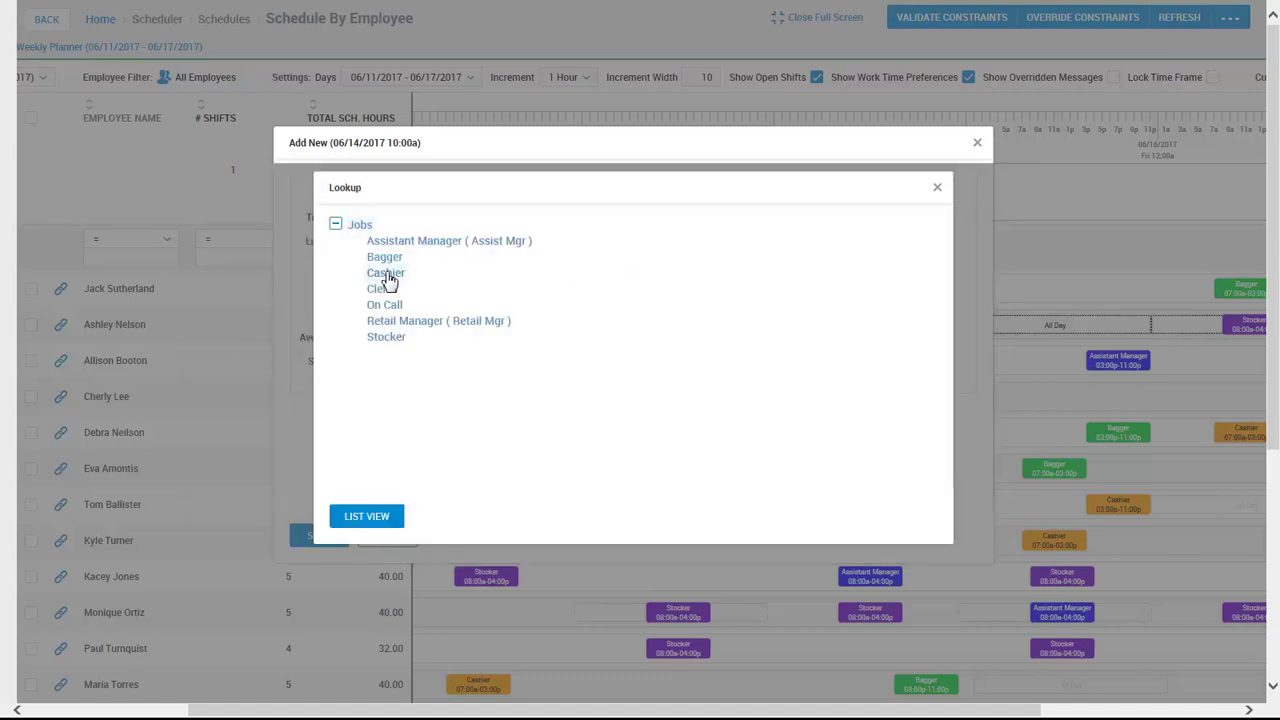
click(386, 274)
click(594, 296)
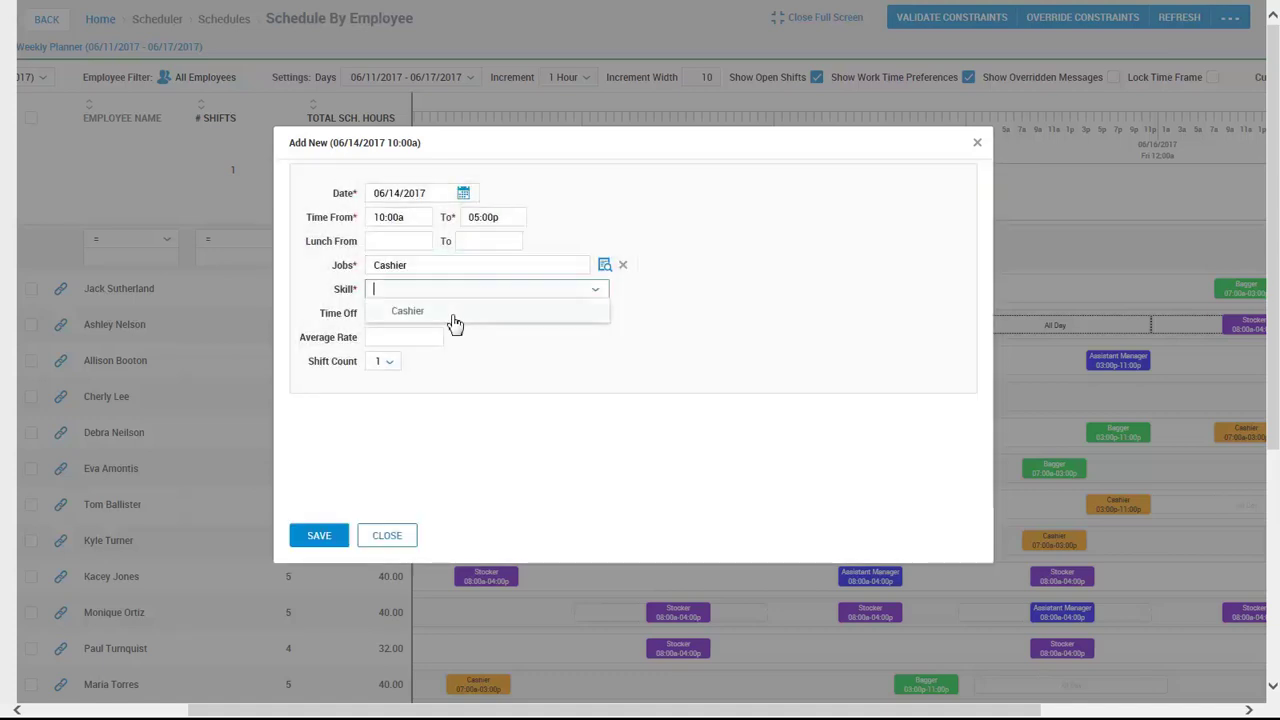
click(452, 314)
click(319, 537)
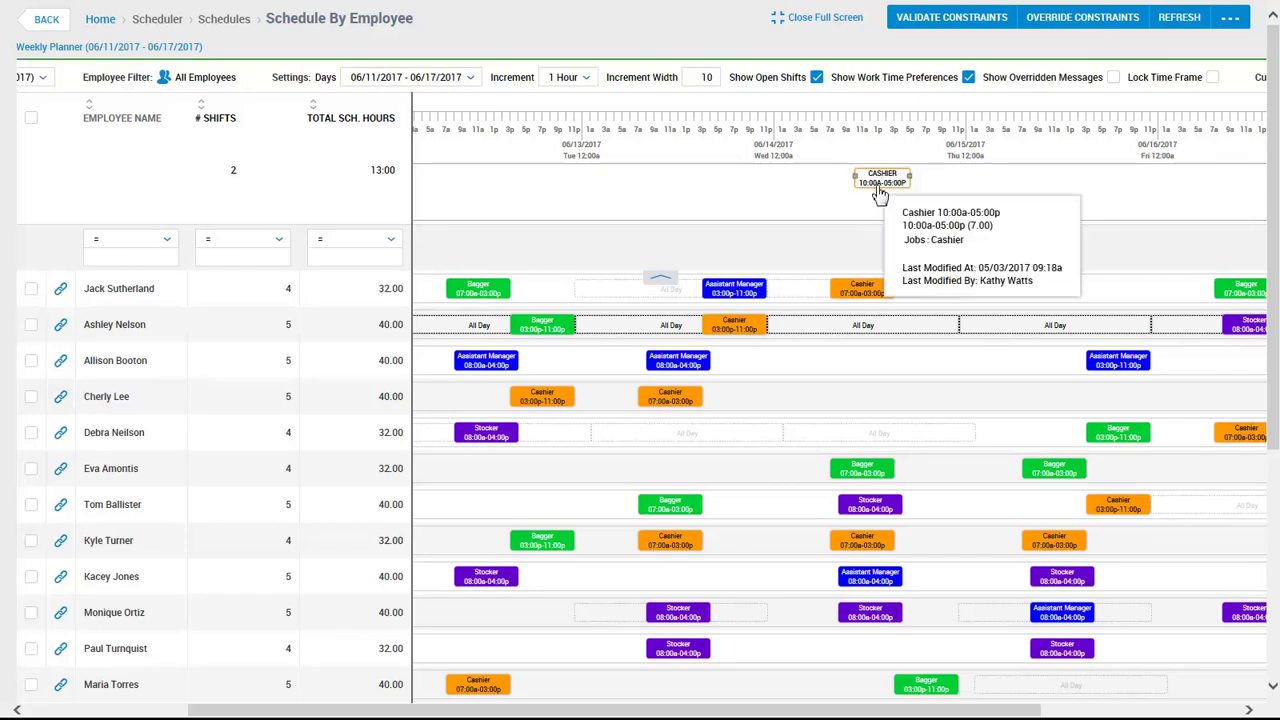
Bring up the Actions menu for the 06/14/2017 Cashier 10:00a–05:00p open shift.
click(877, 190)
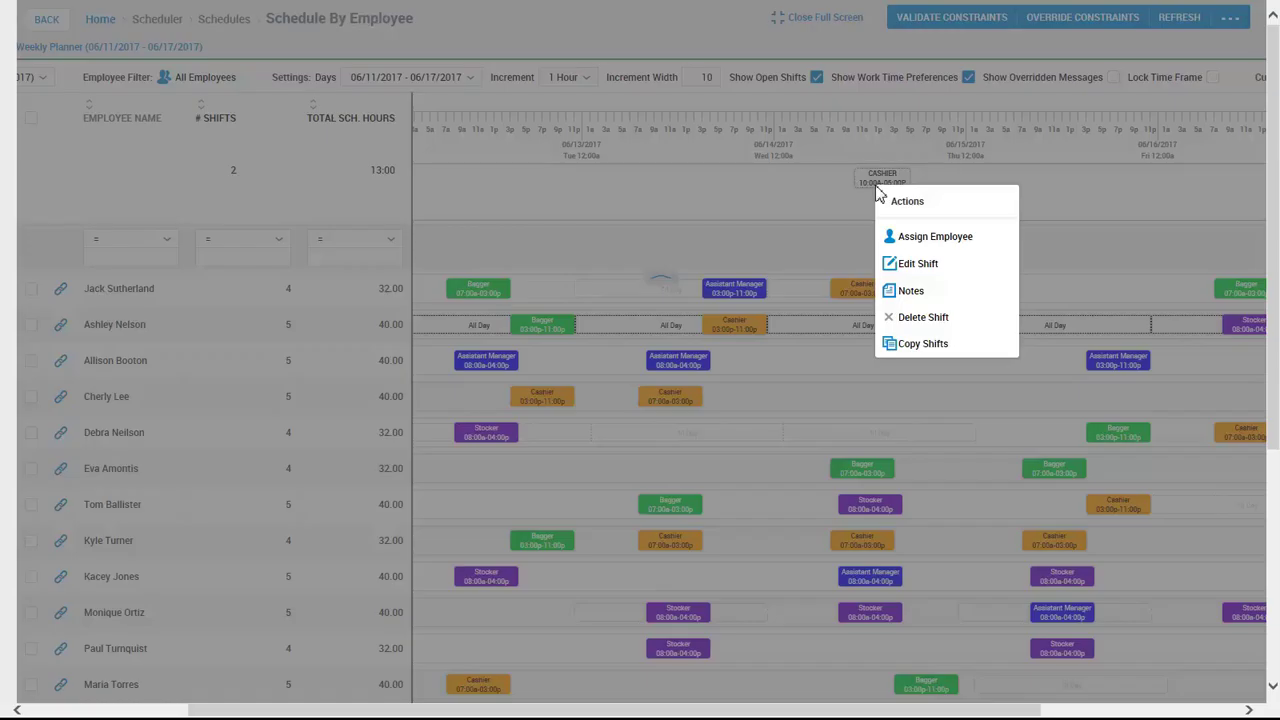
Edit the Cashier shift, sort employees by Seniority Hire Date, and assign the first listed employee.
click(920, 266)
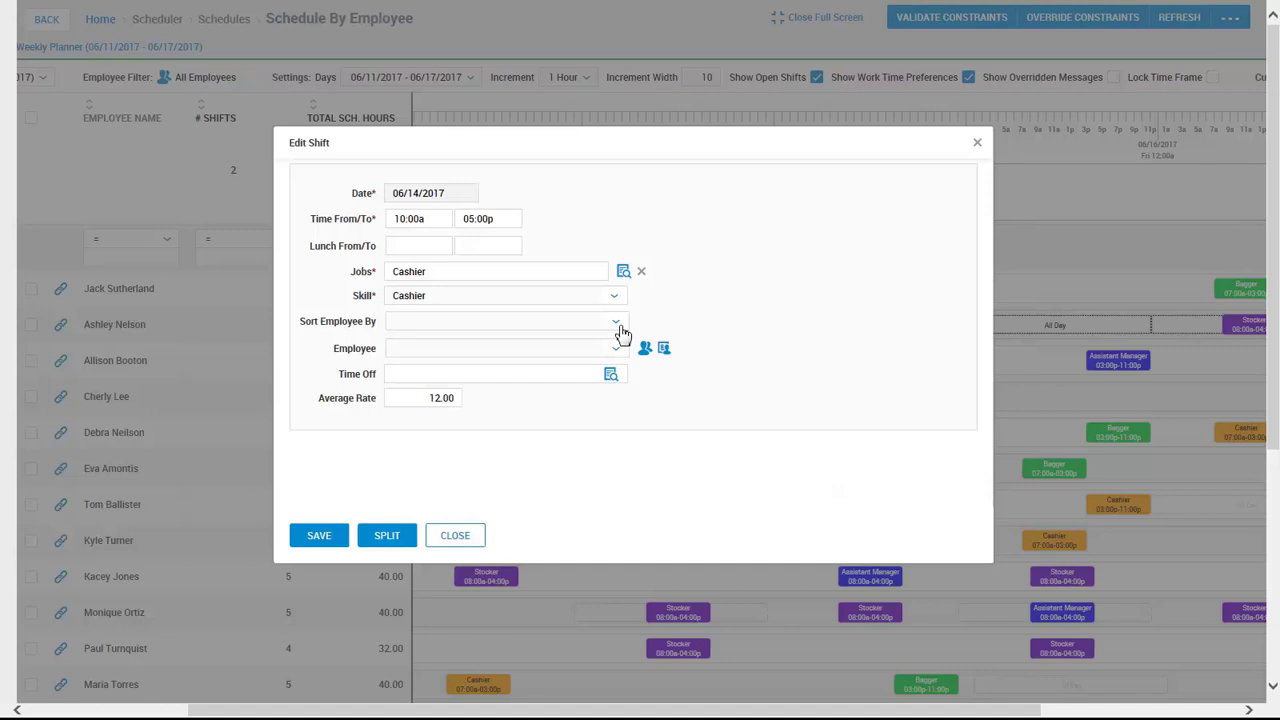
click(617, 321)
click(578, 363)
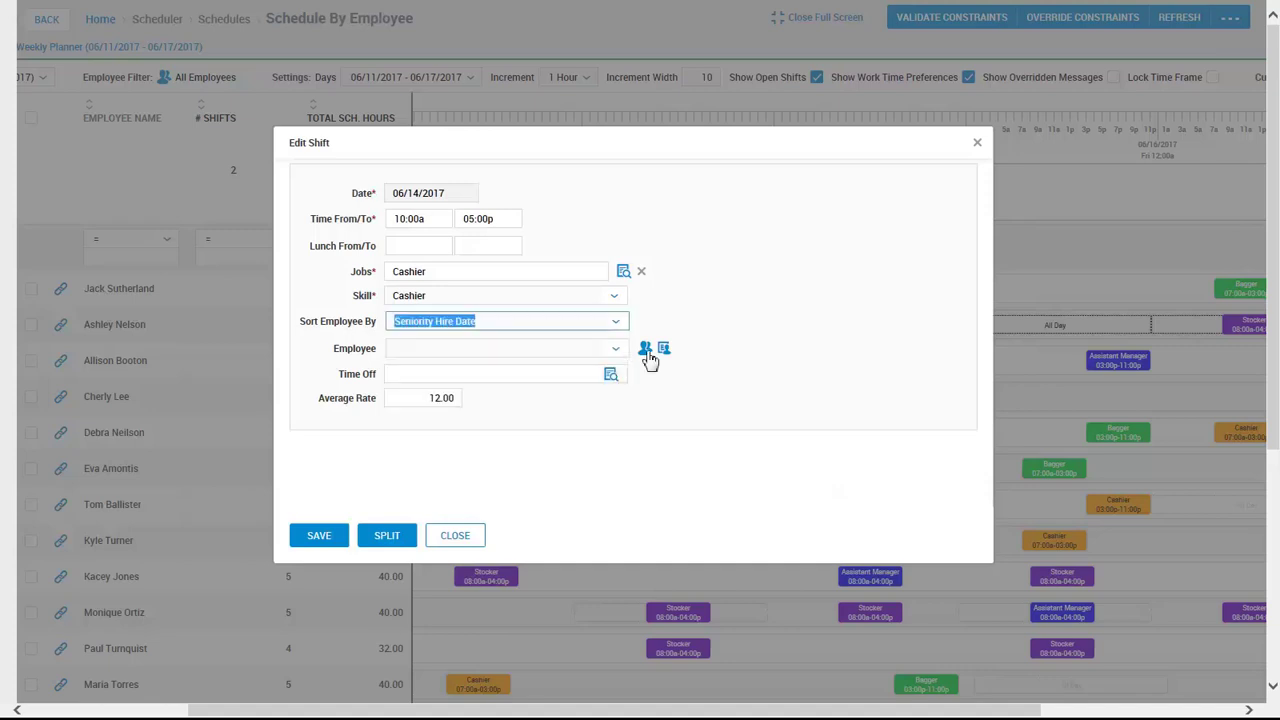
click(617, 350)
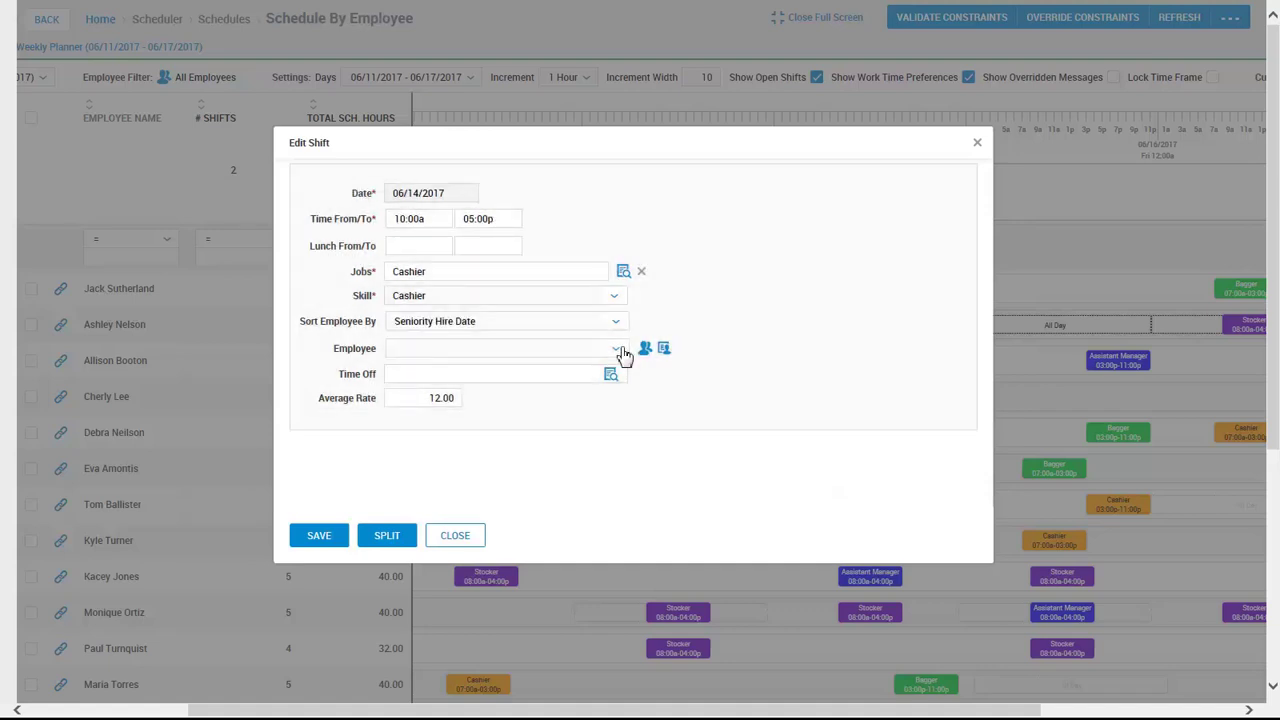
click(617, 350)
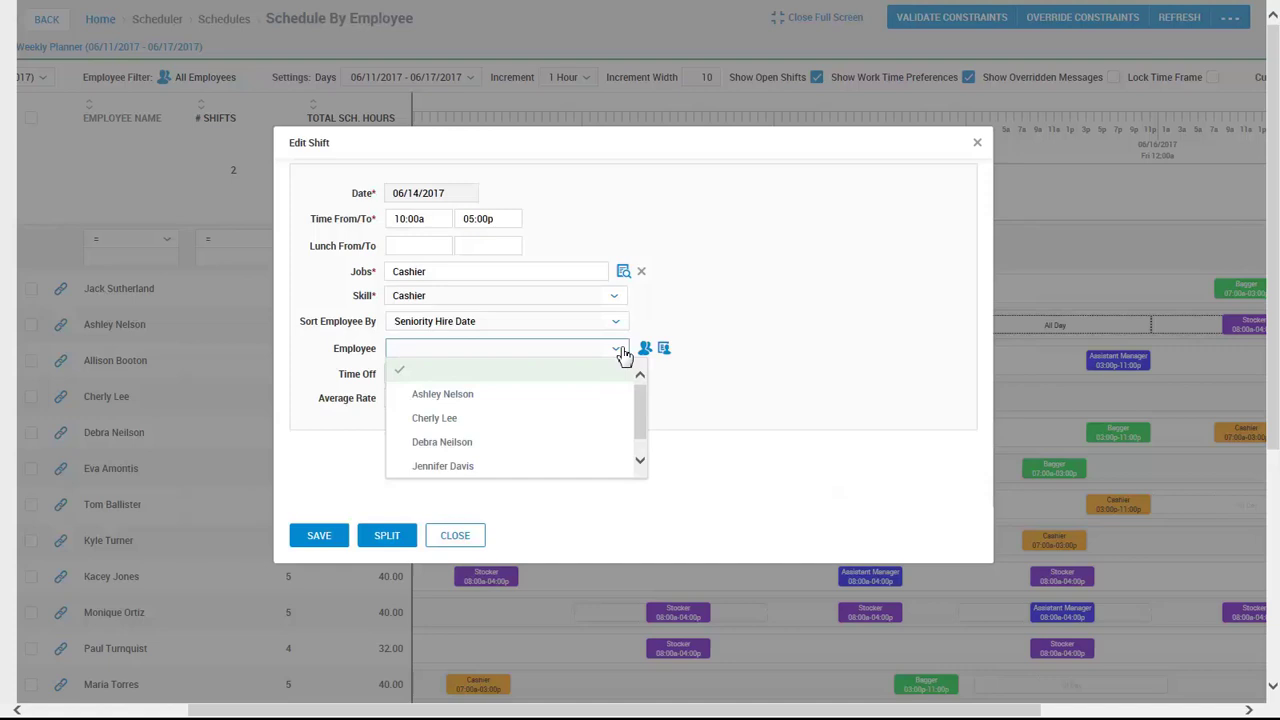
click(614, 398)
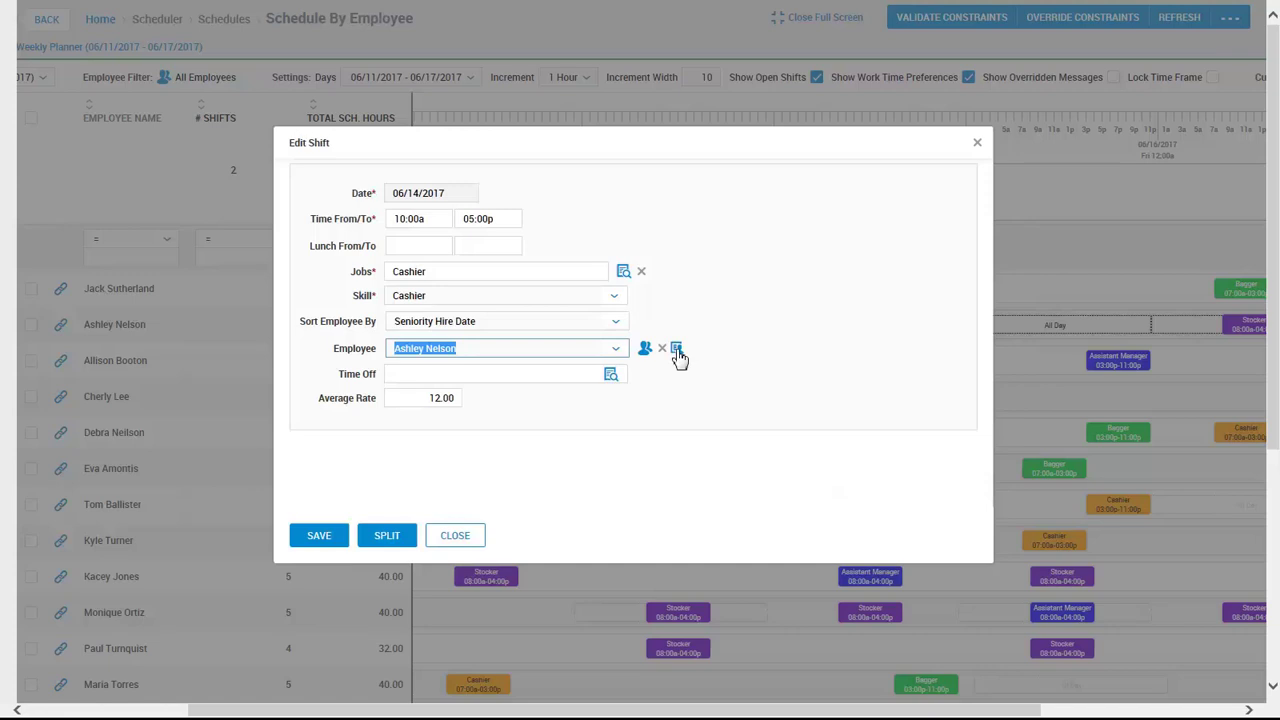
Check the Qualification Summary for violations, then save the shift assignment.
click(677, 350)
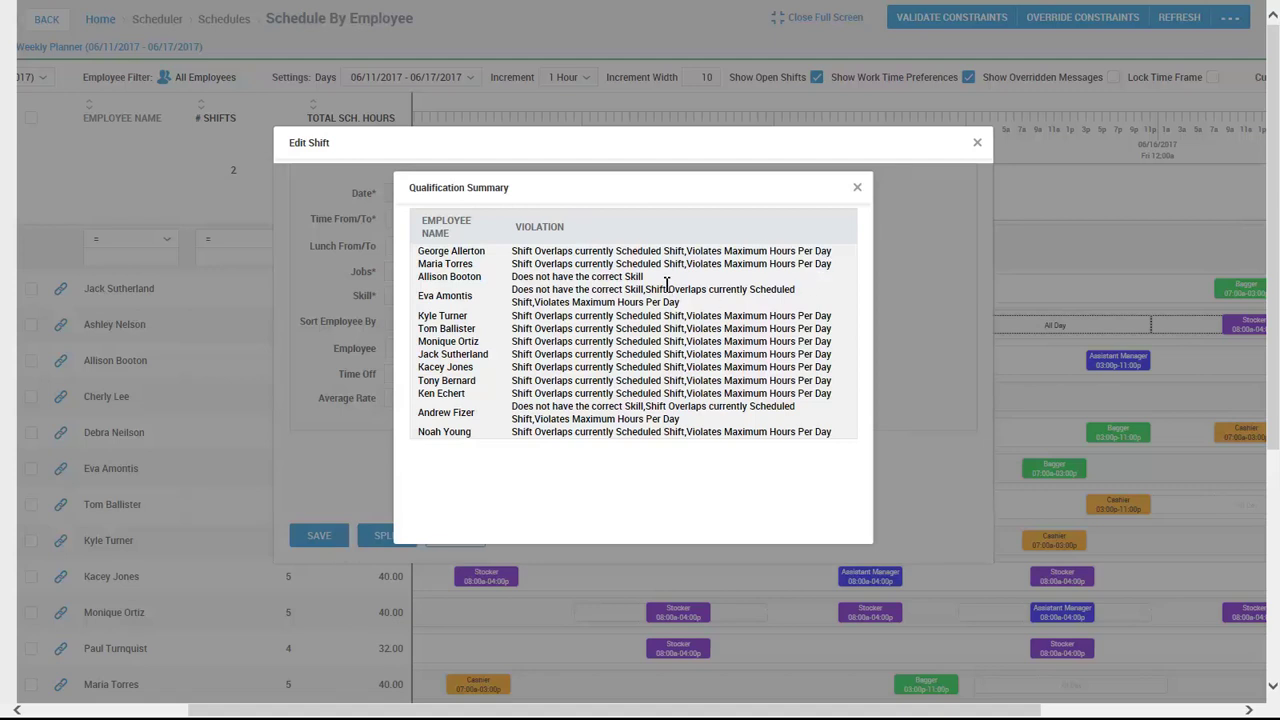
click(857, 189)
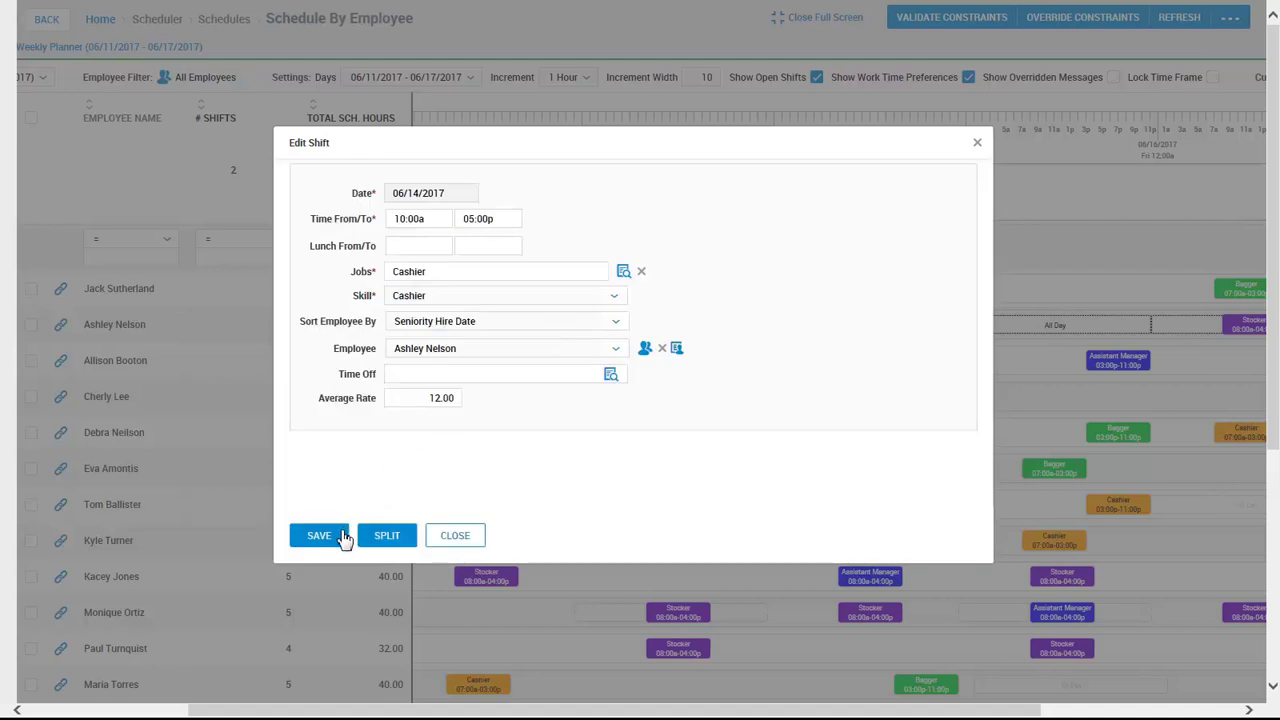
click(320, 536)
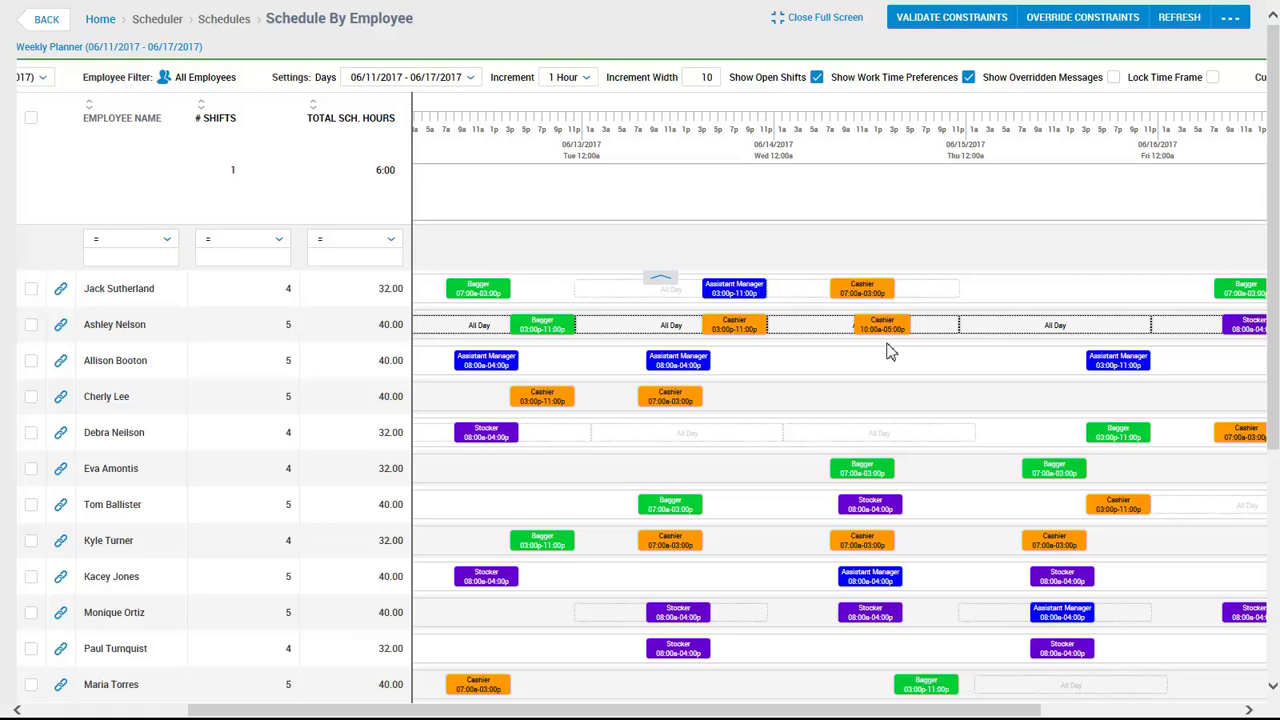
Swap the two selected Monday Bagger shifts using Swap Selected Shifts.
right_click(540, 328)
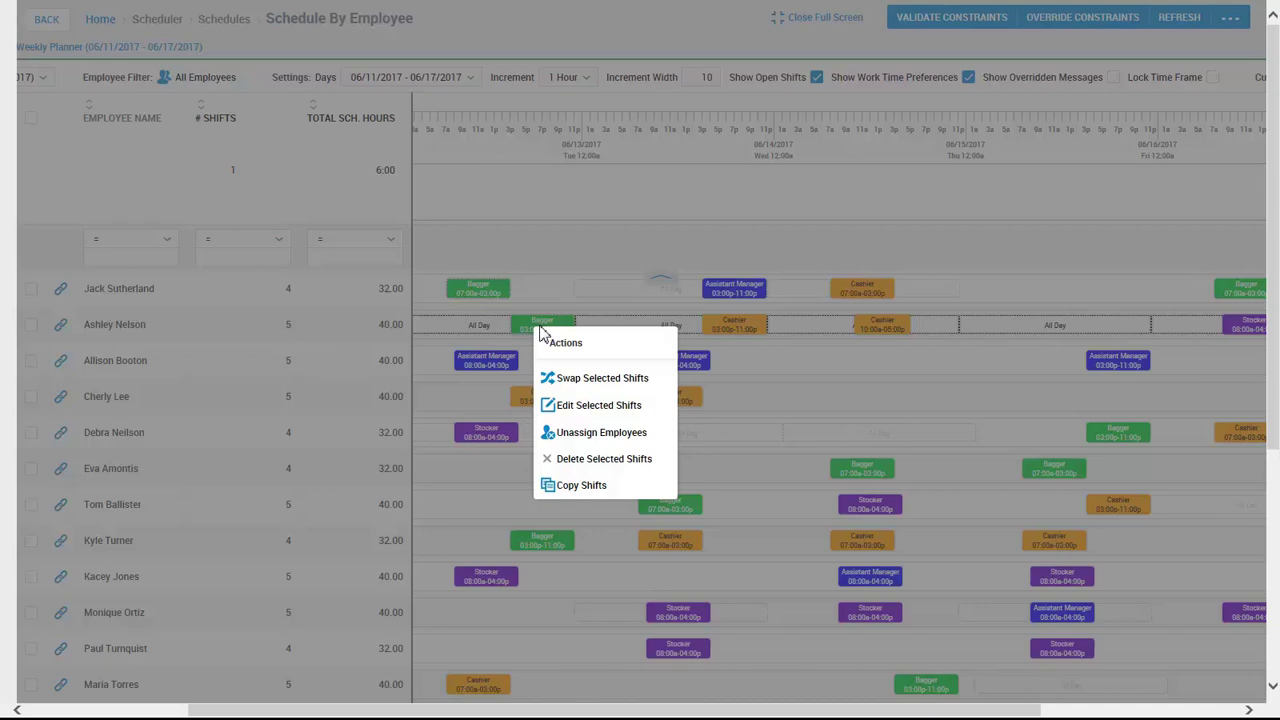
click(575, 378)
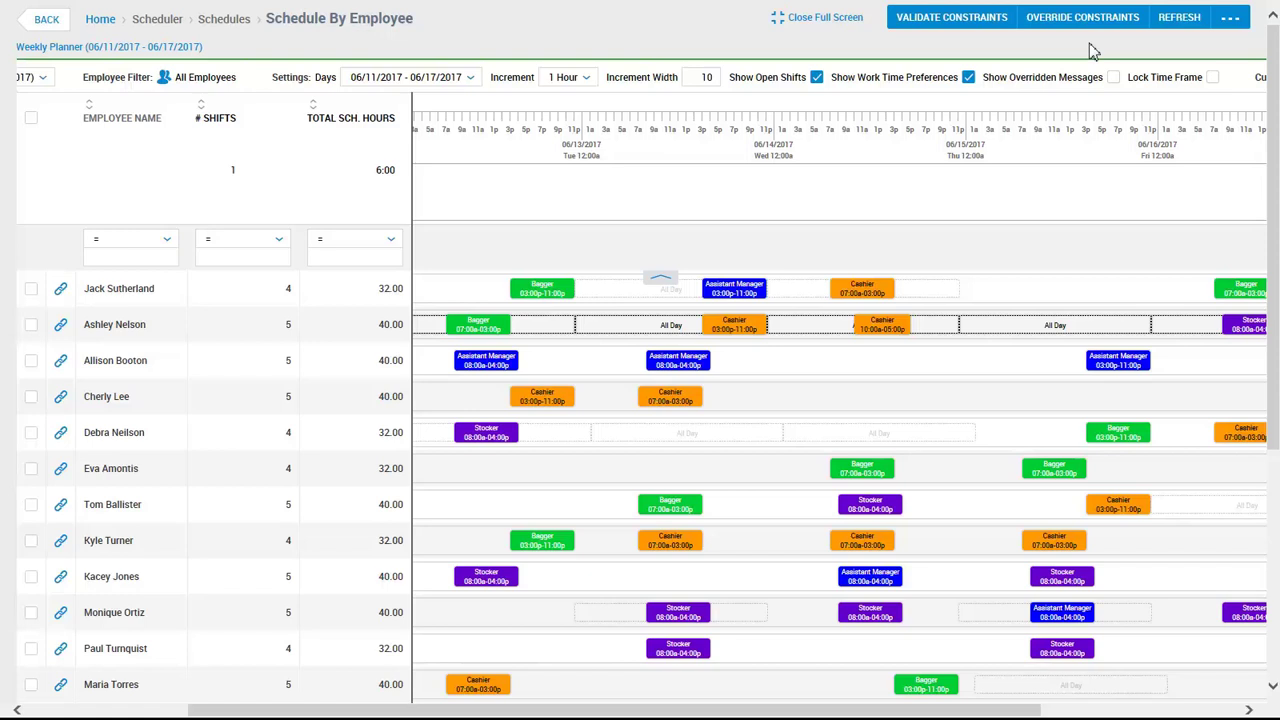
Select all employees, run Estimate Schedule Labor Cost, and review the Pay Estimation table.
click(32, 118)
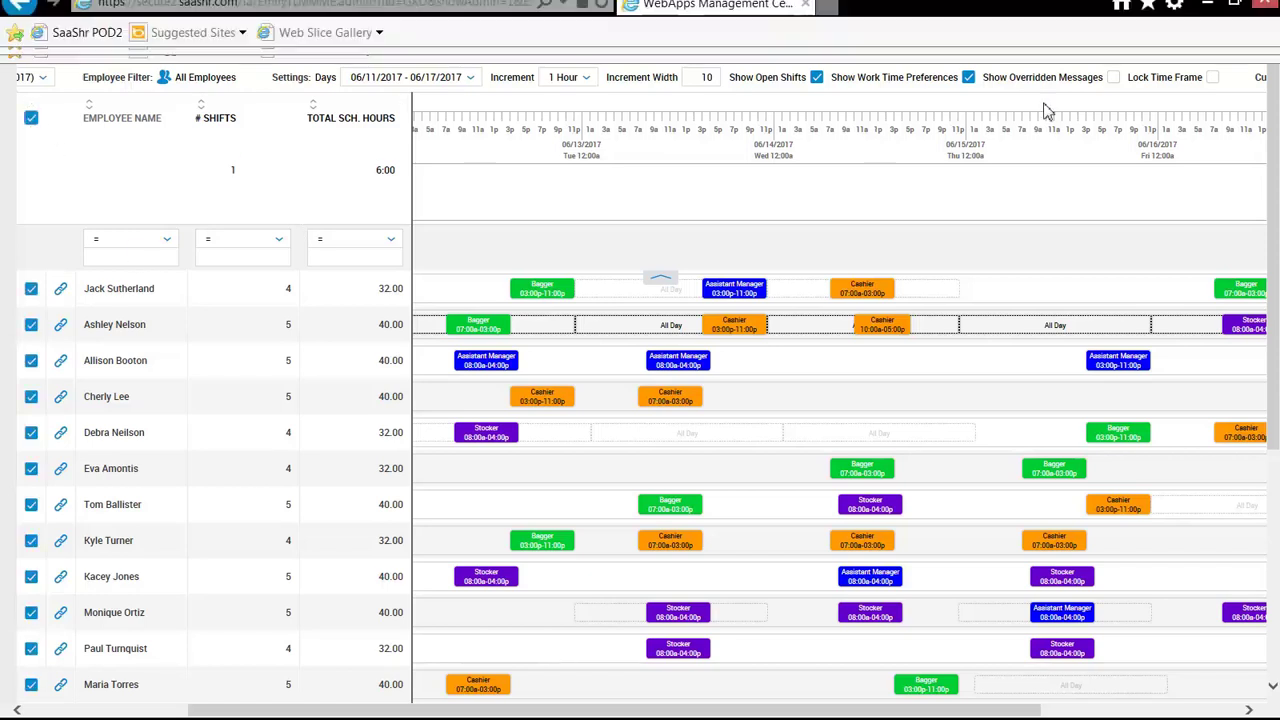
click(1234, 30)
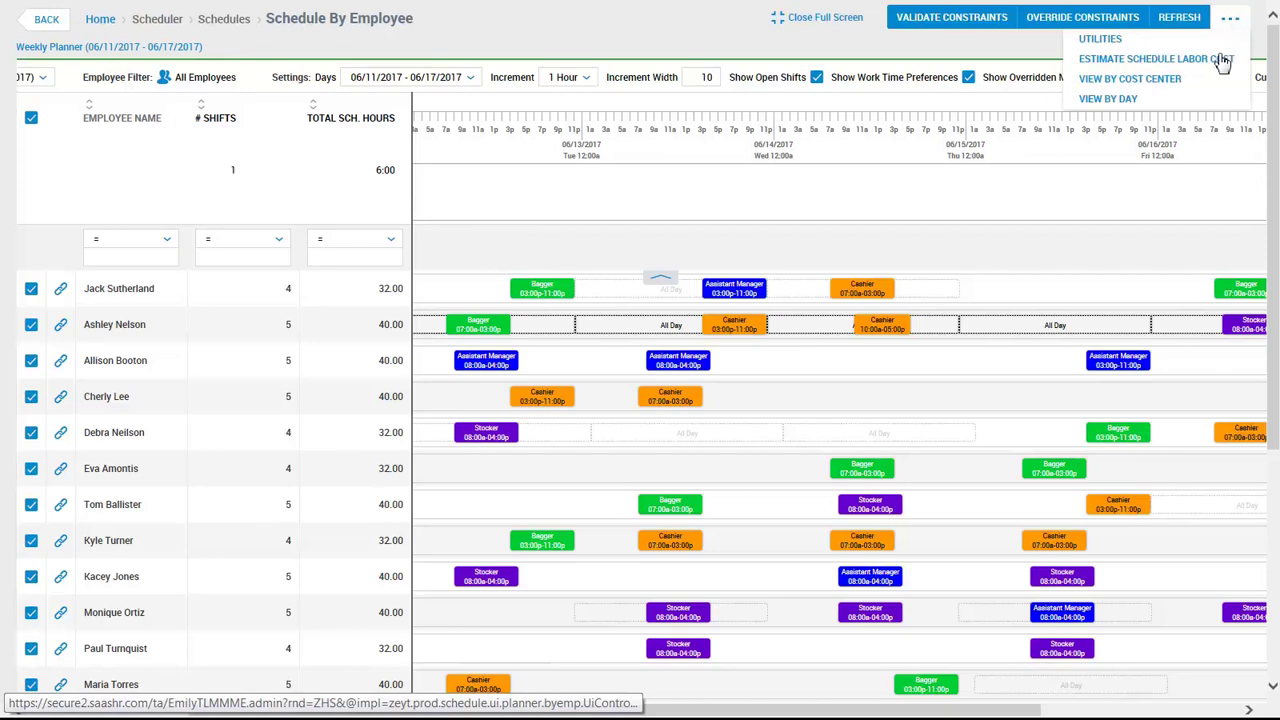
click(1221, 61)
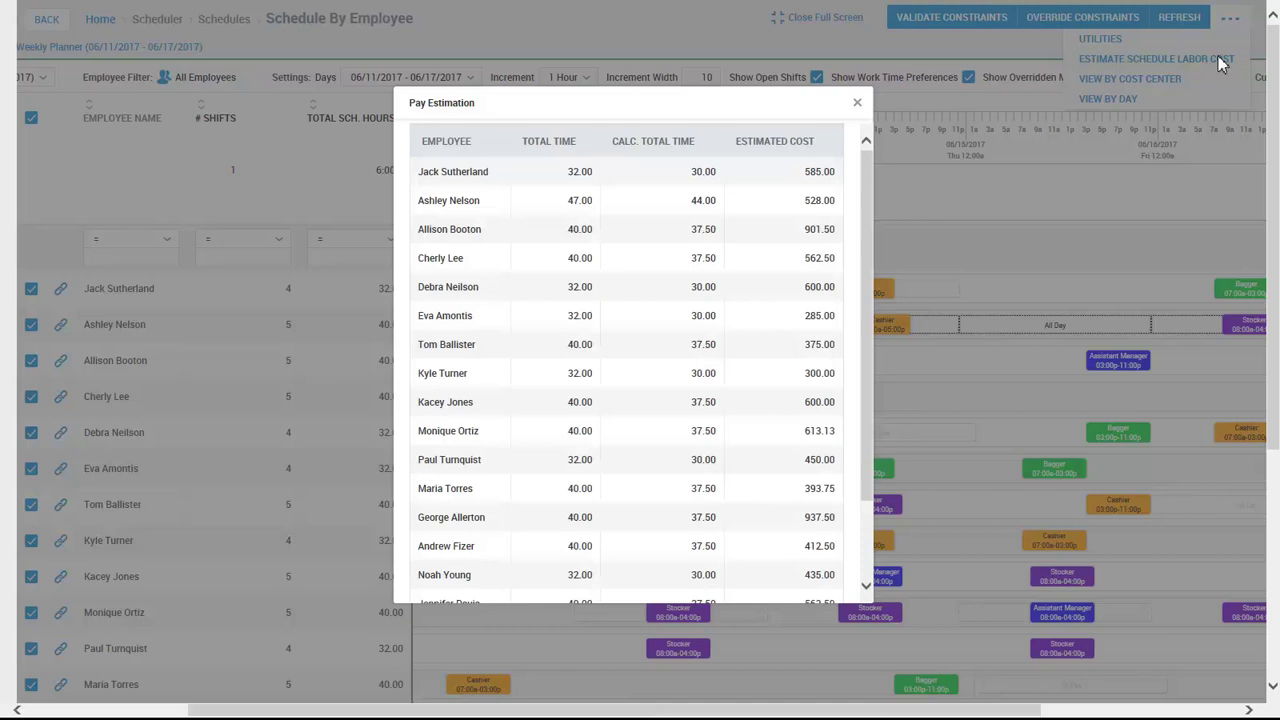
click(857, 104)
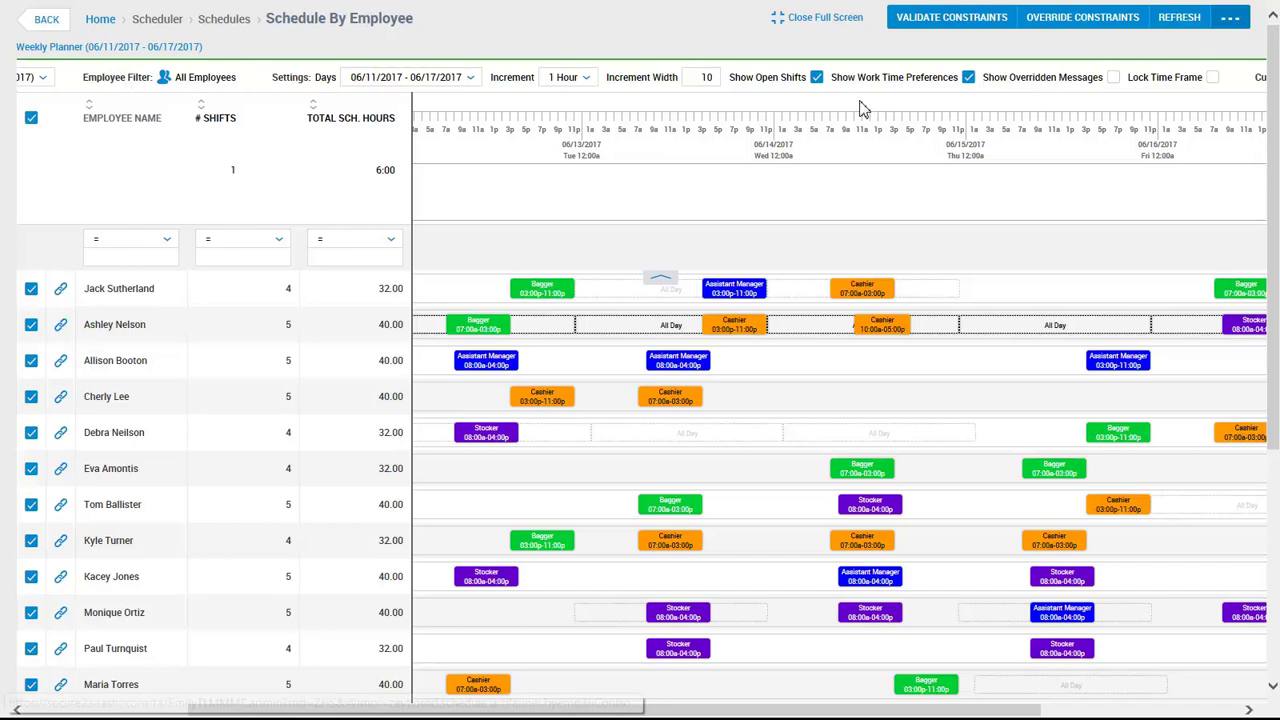
Post the 06/11–06/17/2017 schedule via Utilities > Post Schedule, then log out.
click(1232, 20)
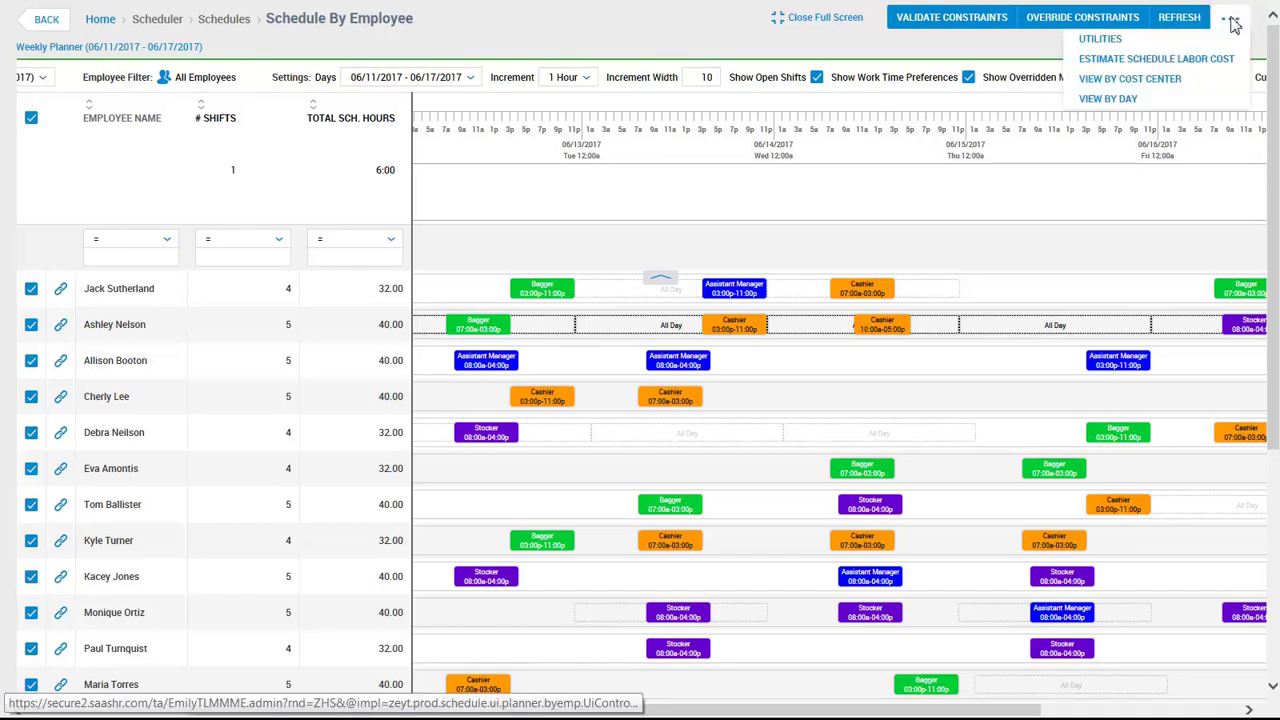
click(1198, 40)
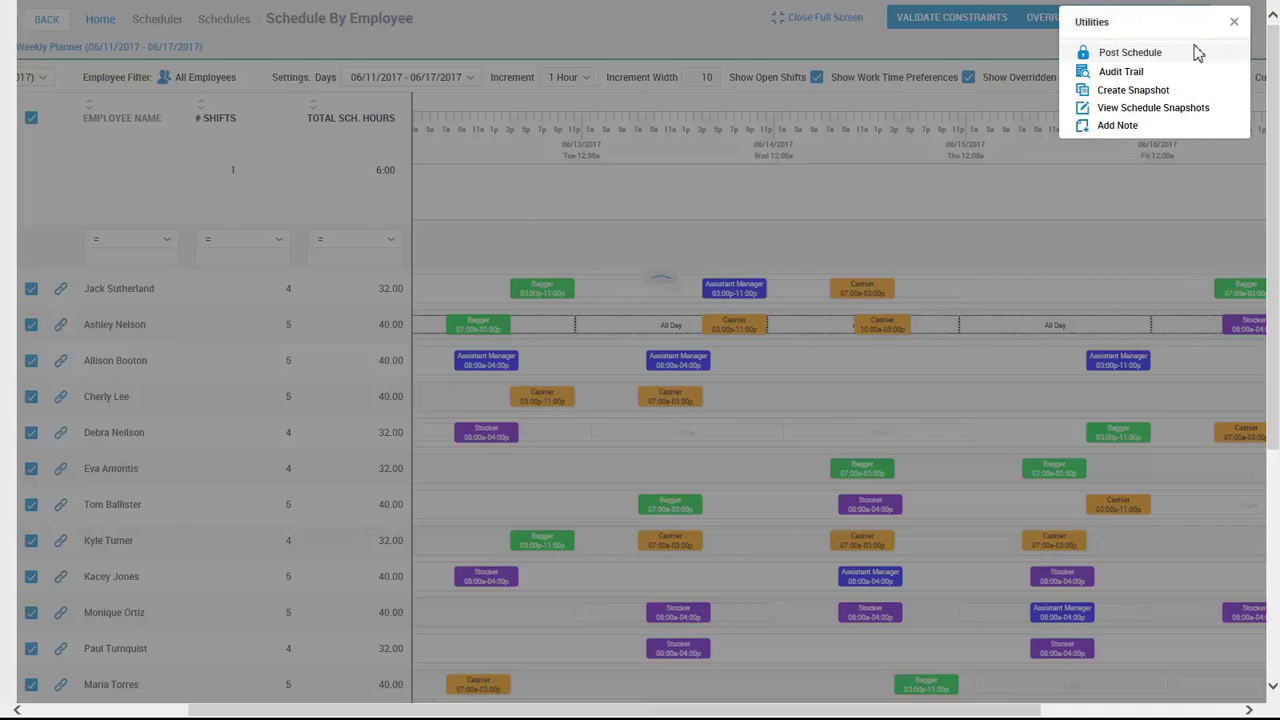
click(1130, 52)
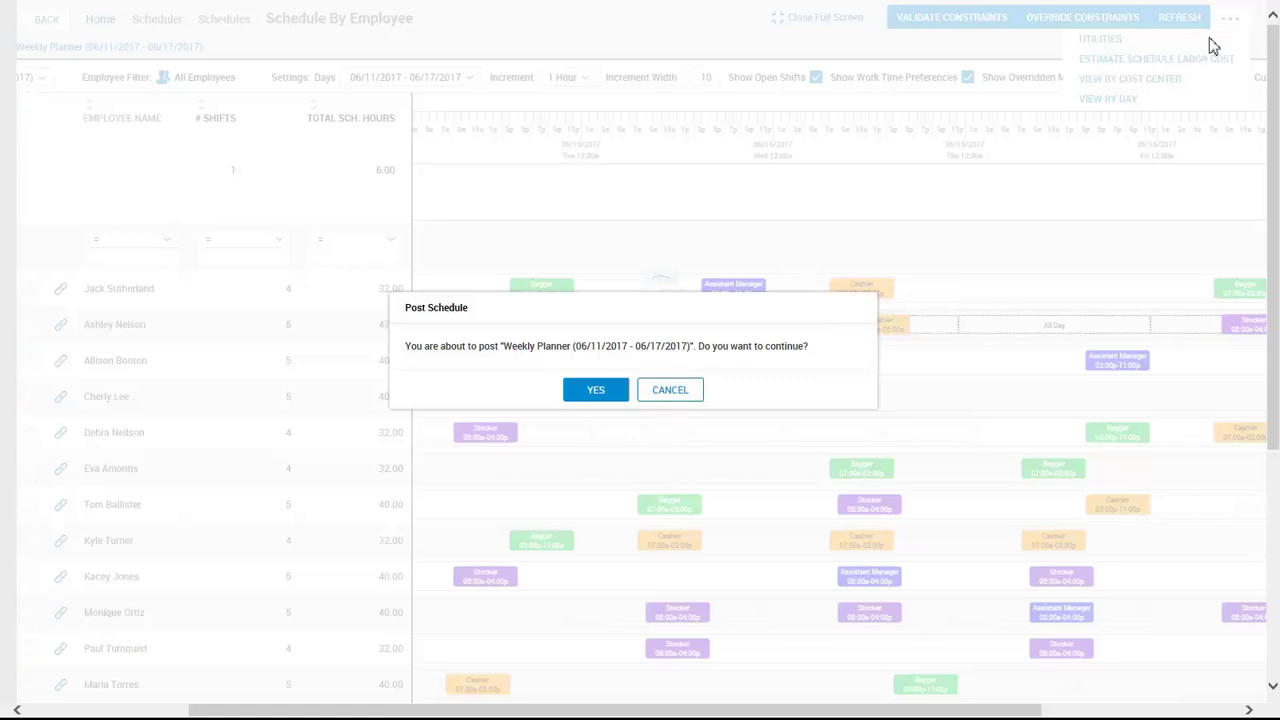
click(603, 388)
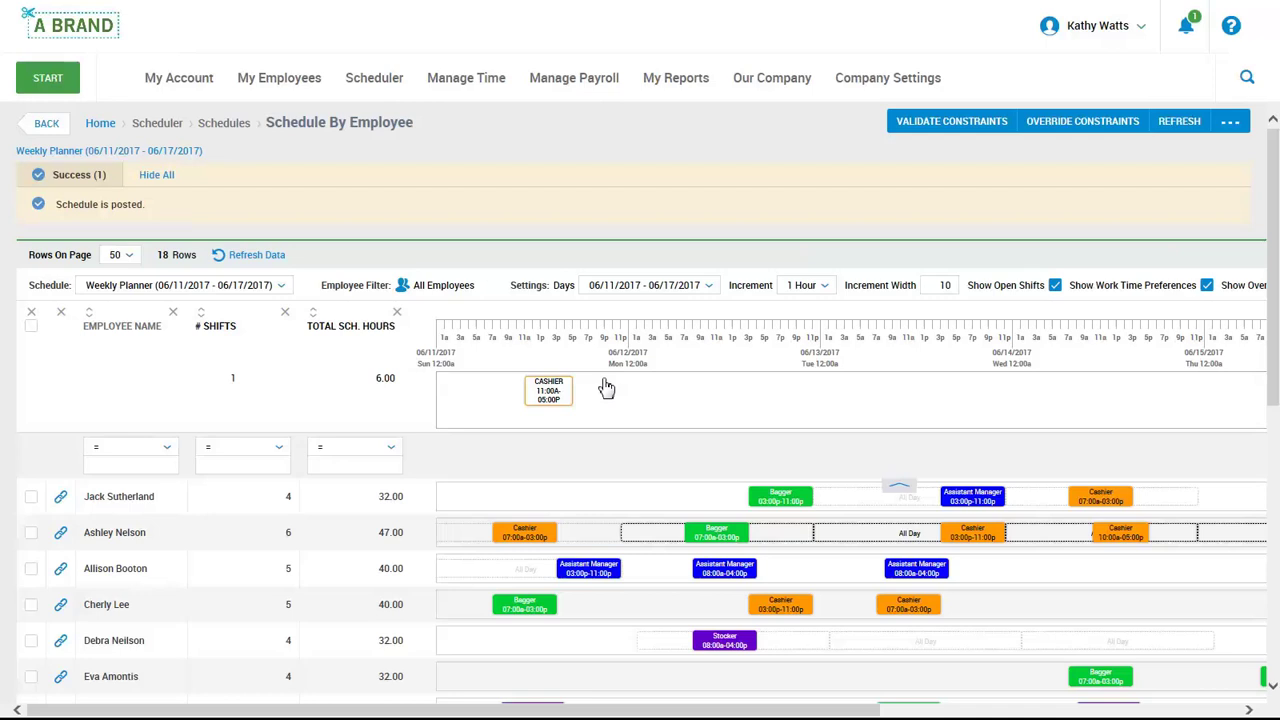
click(1070, 32)
click(1064, 69)
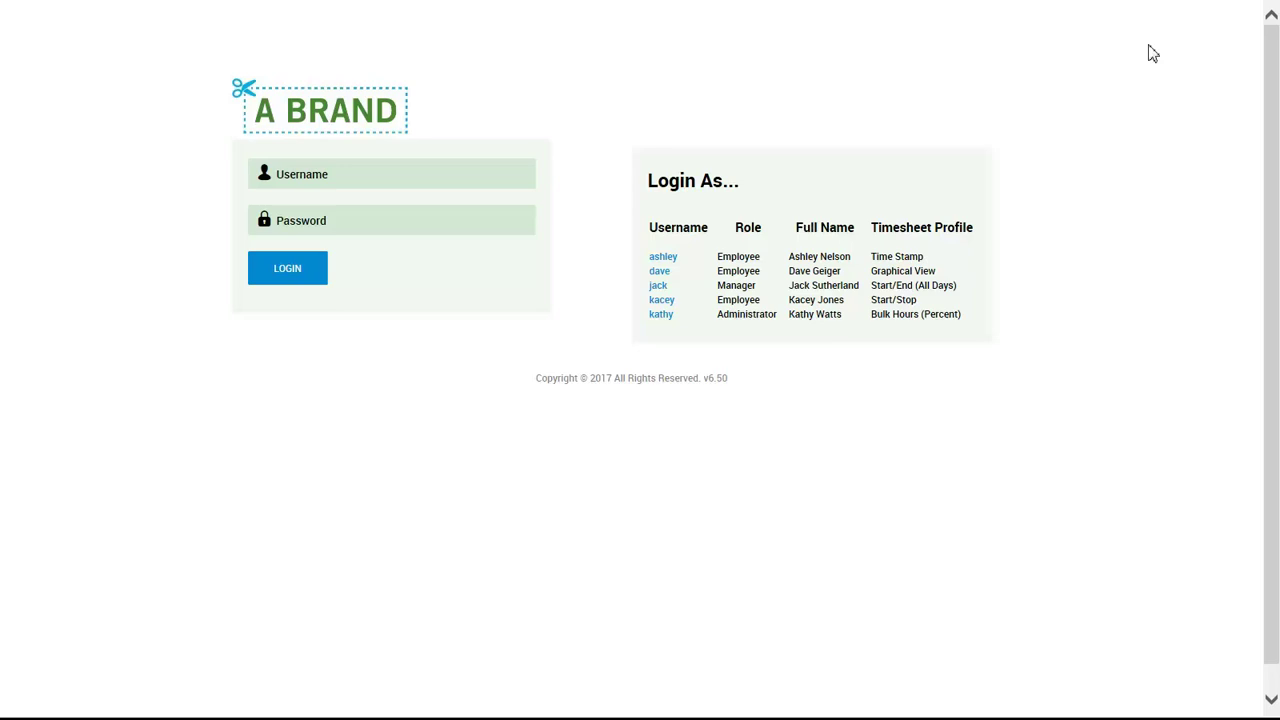
Sign in with the demo employee account and open My Account > My Schedule.
click(663, 257)
click(443, 226)
text(demo)
key(Return)
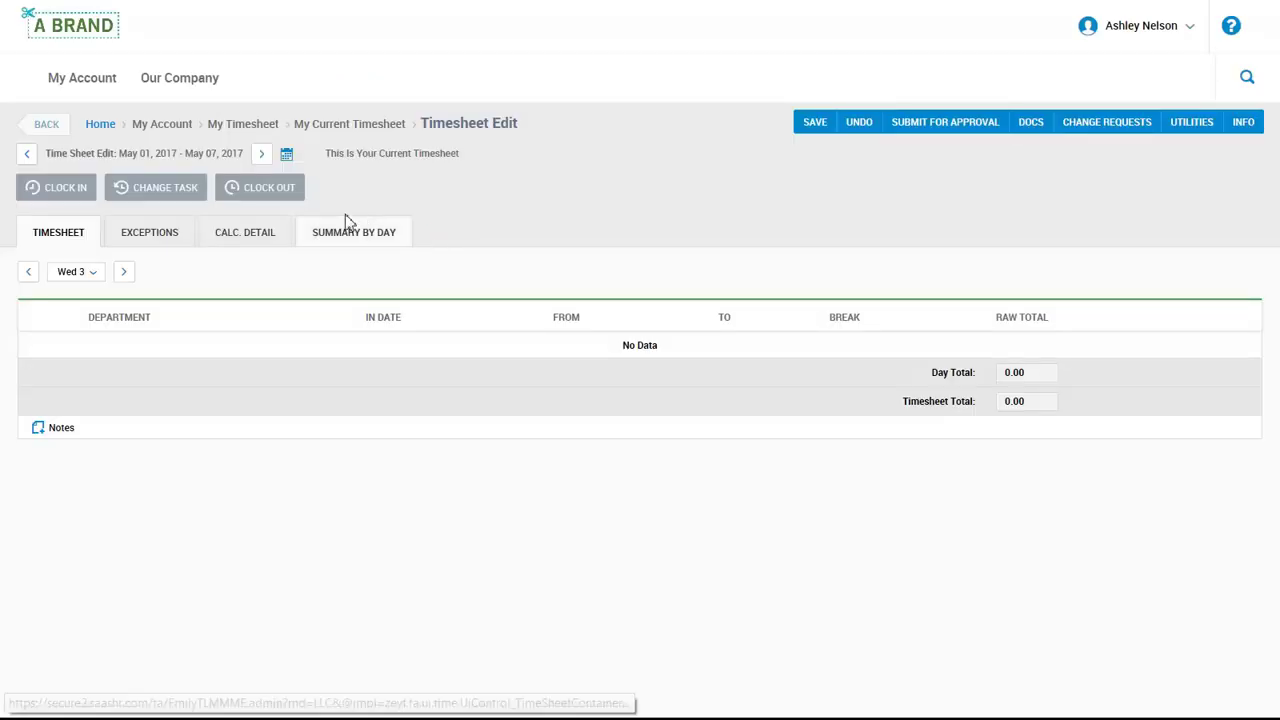
click(91, 78)
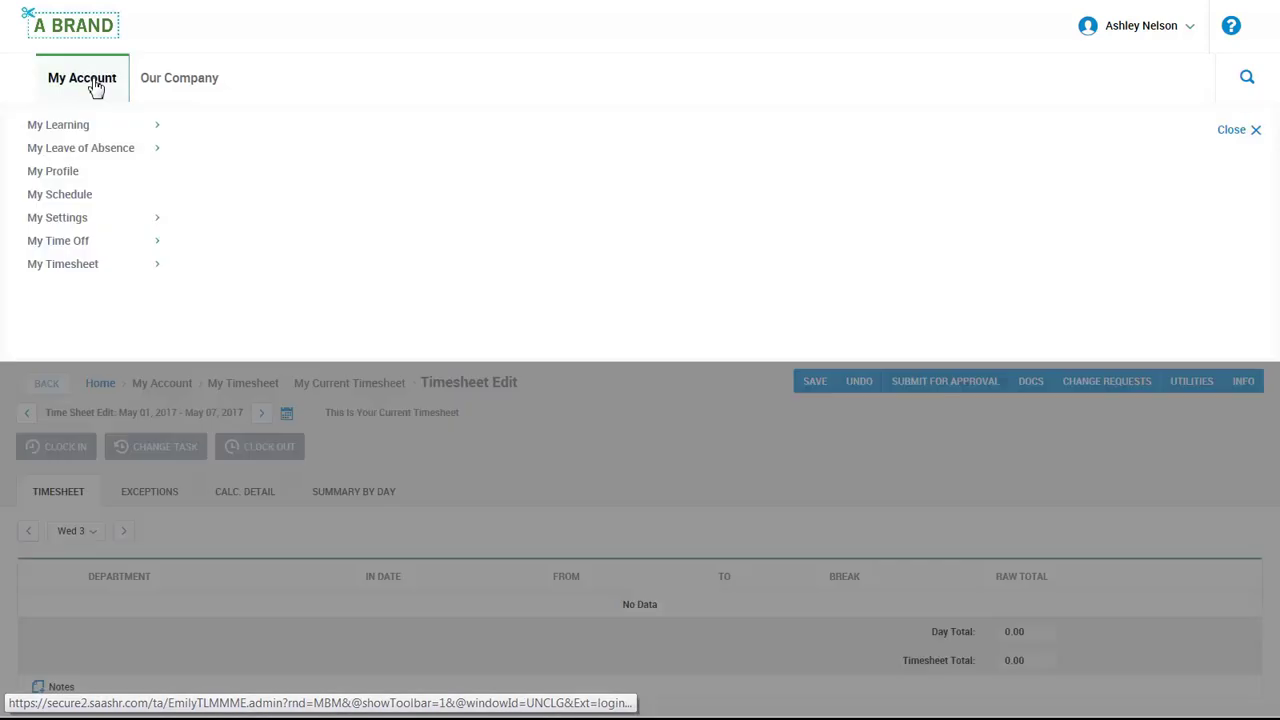
click(88, 196)
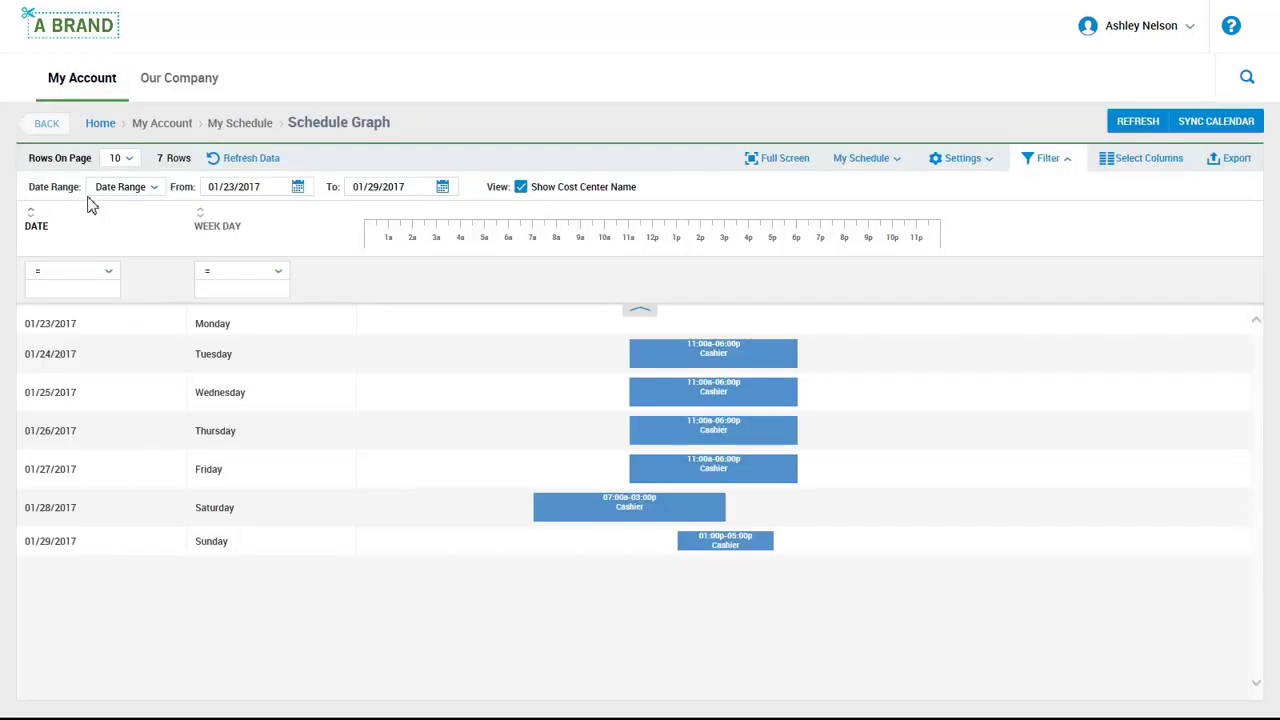